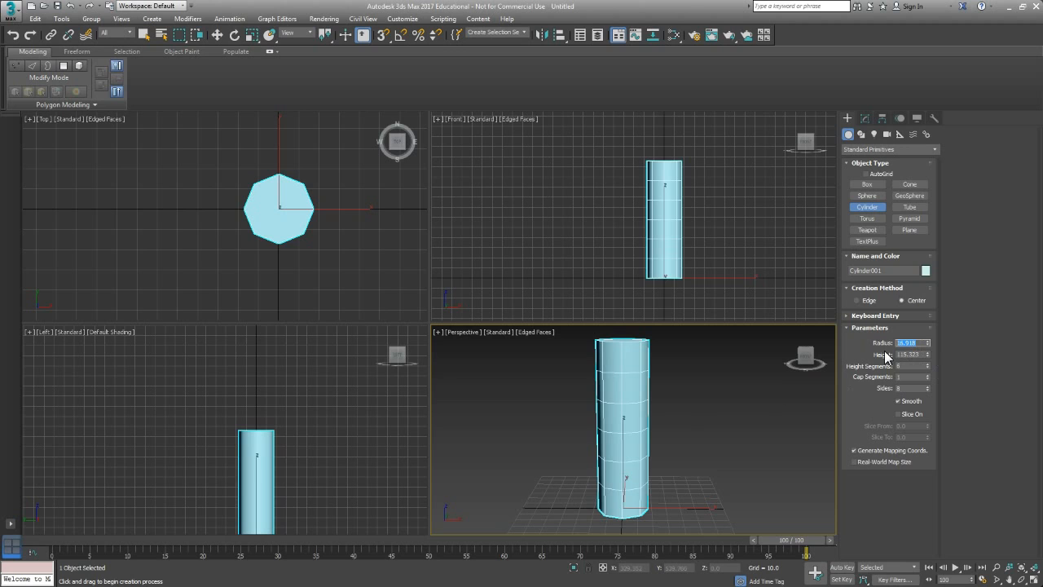
Set the cylinder's radius to 15 and its height to 115.
text(15)
key(Tab)
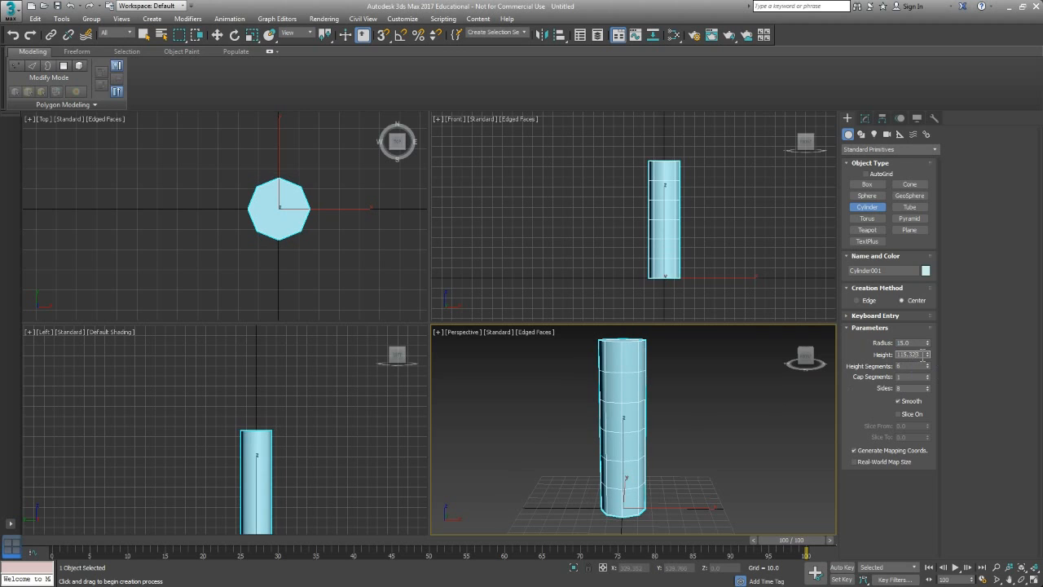
text(15)
text(5)
middle_drag(791, 388, 687, 419)
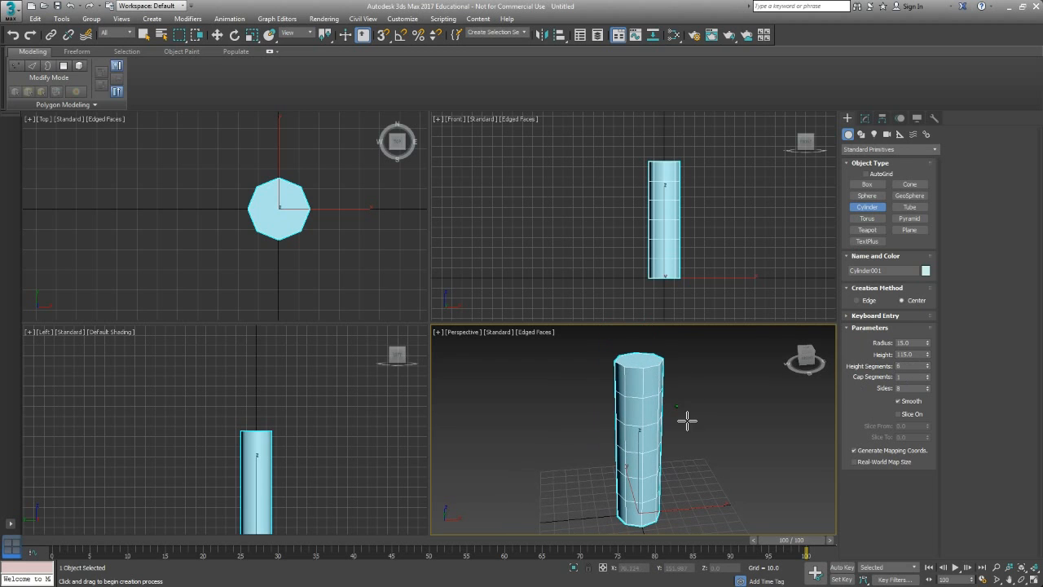
Shorten the cylinder, checking its proportions from several angles, and set its height to 85.
drag(929, 353, 927, 365)
alt+middle_drag(646, 446, 654, 424)
middle_drag(686, 491, 675, 431)
scroll(677, 228, up, 4)
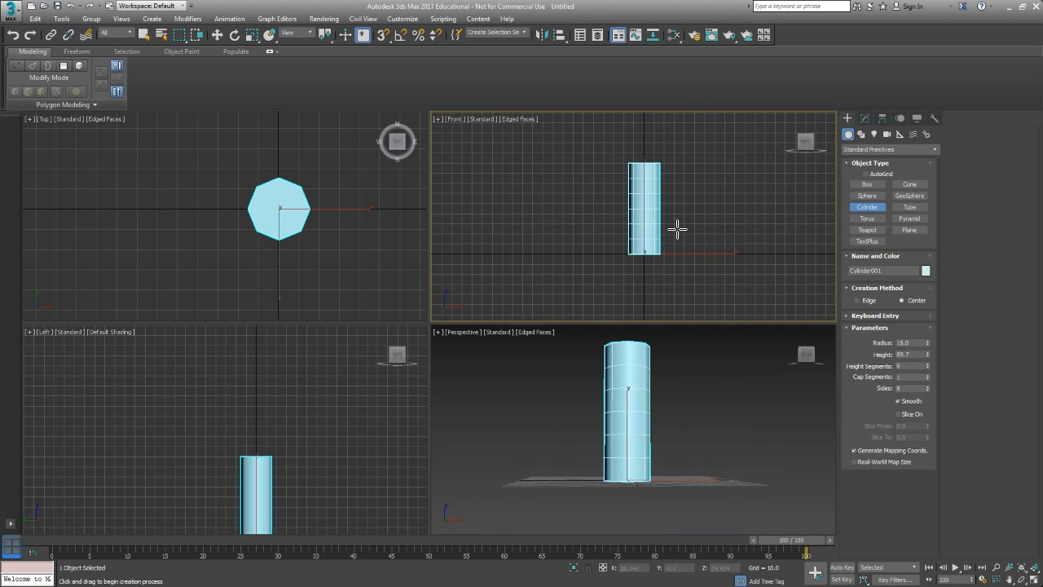
alt+middle_drag(698, 391, 666, 459)
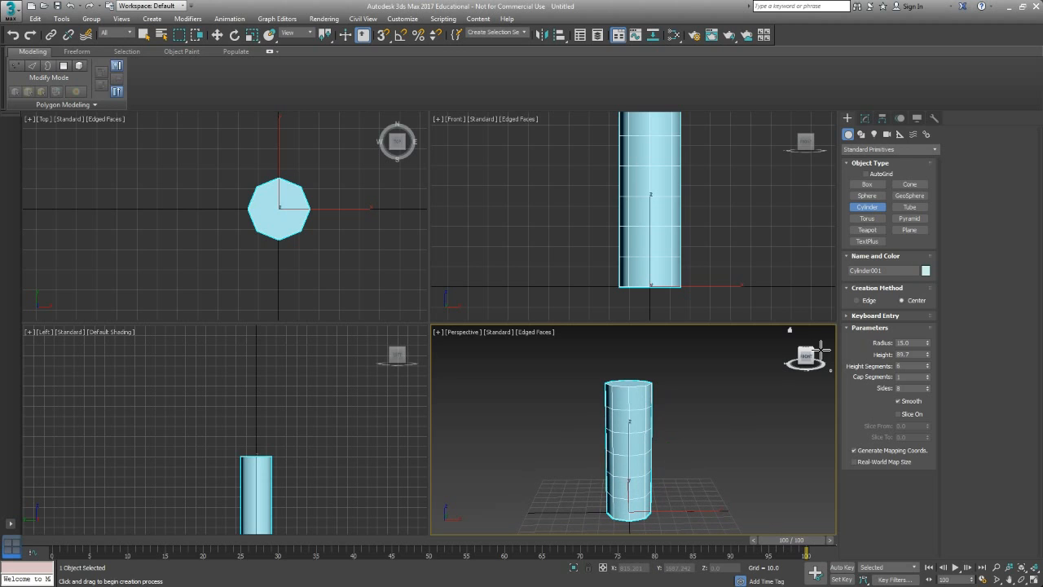
drag(926, 356, 926, 357)
alt+middle_drag(652, 431, 675, 424)
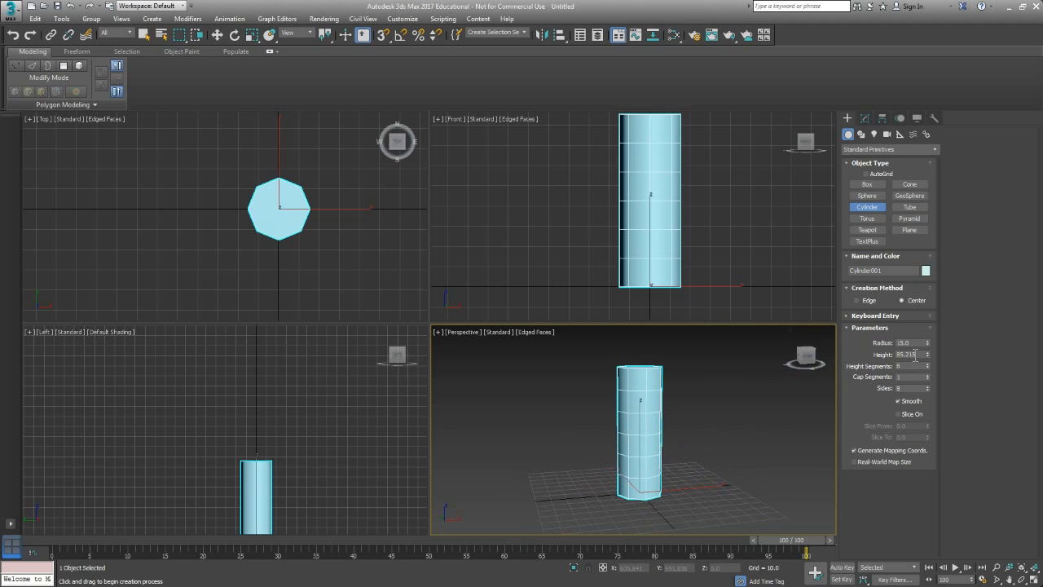
drag(922, 356, 907, 358)
key(Return)
alt+middle_drag(731, 351, 737, 353)
Rename the cylinder as Pin and add an Edit Poly modifier to it.
click(865, 120)
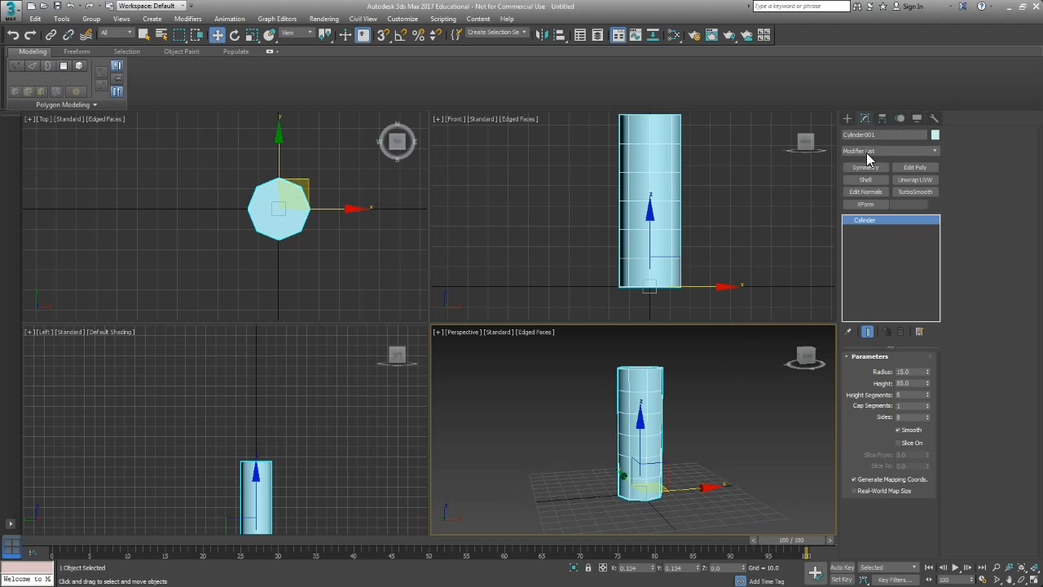
text(Pin)
key(Return)
click(915, 167)
middle_drag(671, 215, 654, 229)
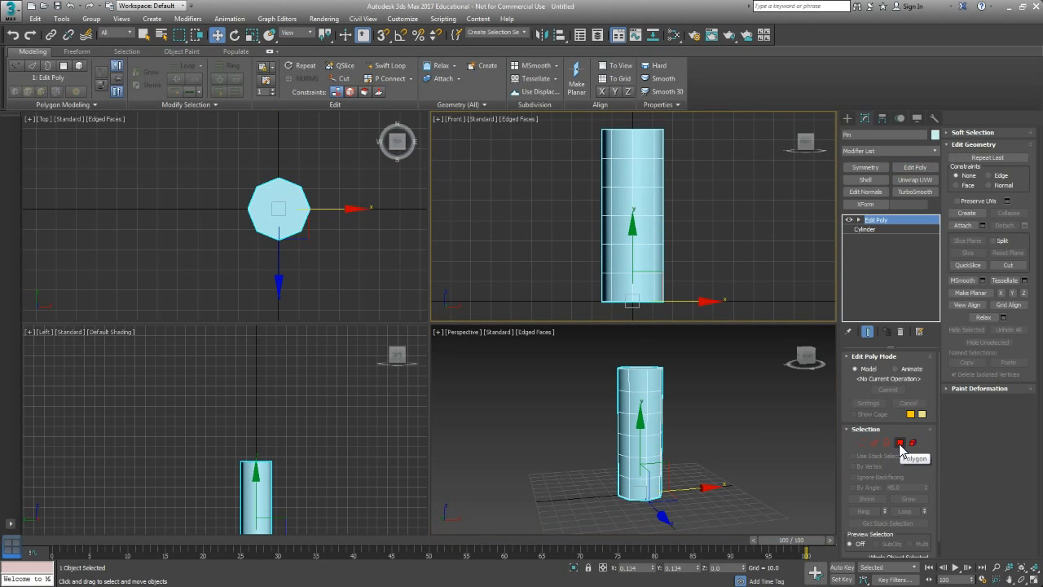
Select the two central columns of polygons on the cylinder's front, in the bottom two rows and the top two rows.
click(899, 444)
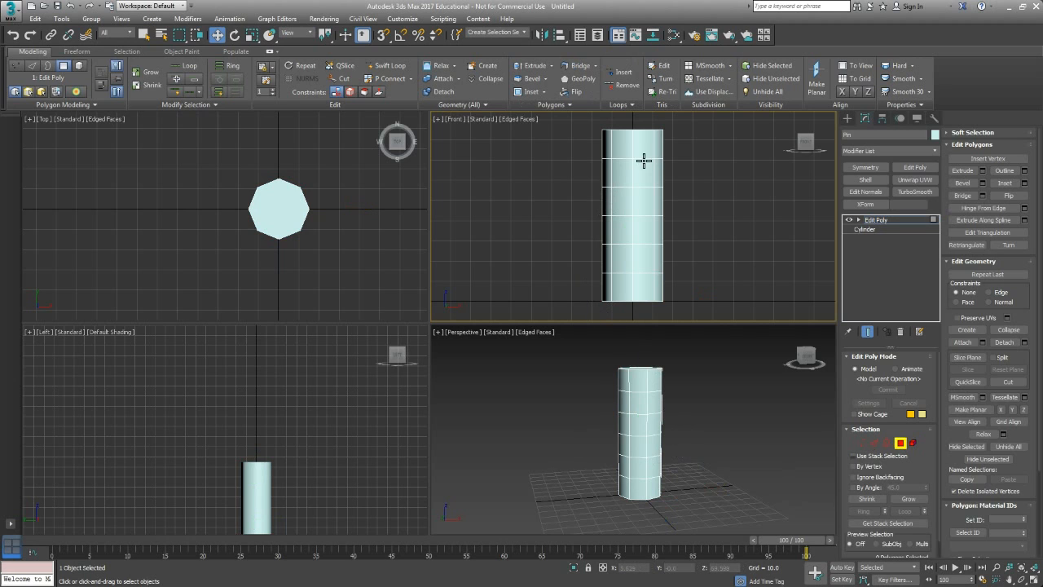
click(624, 291)
ctrl+click(640, 286)
ctrl+click(640, 261)
ctrl+click(625, 257)
ctrl+click(627, 176)
ctrl+click(642, 172)
ctrl+click(641, 147)
ctrl+click(623, 143)
Add the matching central polygons in the top two and bottom two rows on the cylinder's back to the selection.
alt+middle_drag(636, 362, 610, 426)
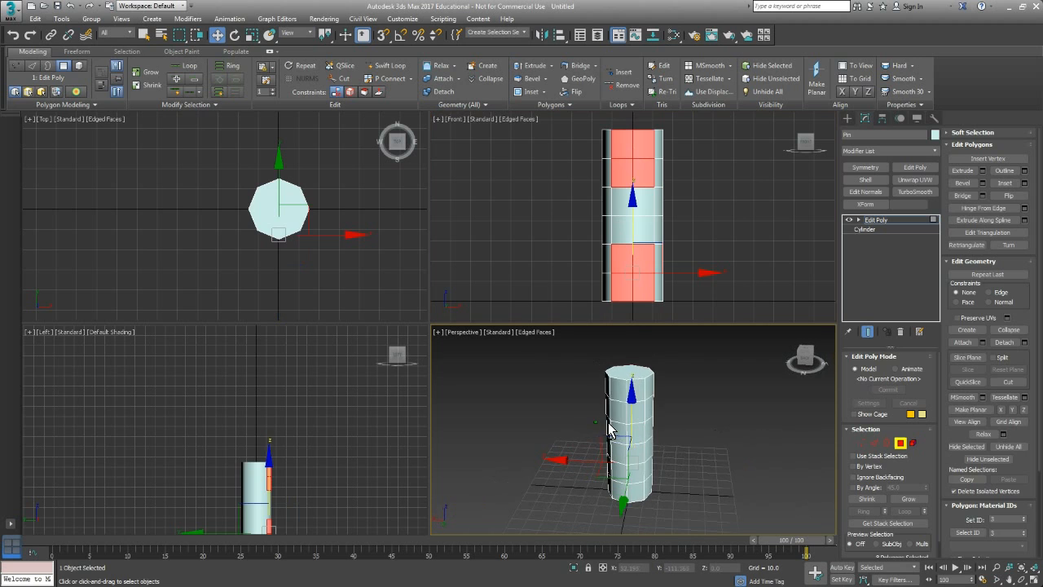
ctrl+click(622, 390)
ctrl+click(634, 392)
ctrl+click(634, 413)
ctrl+click(620, 414)
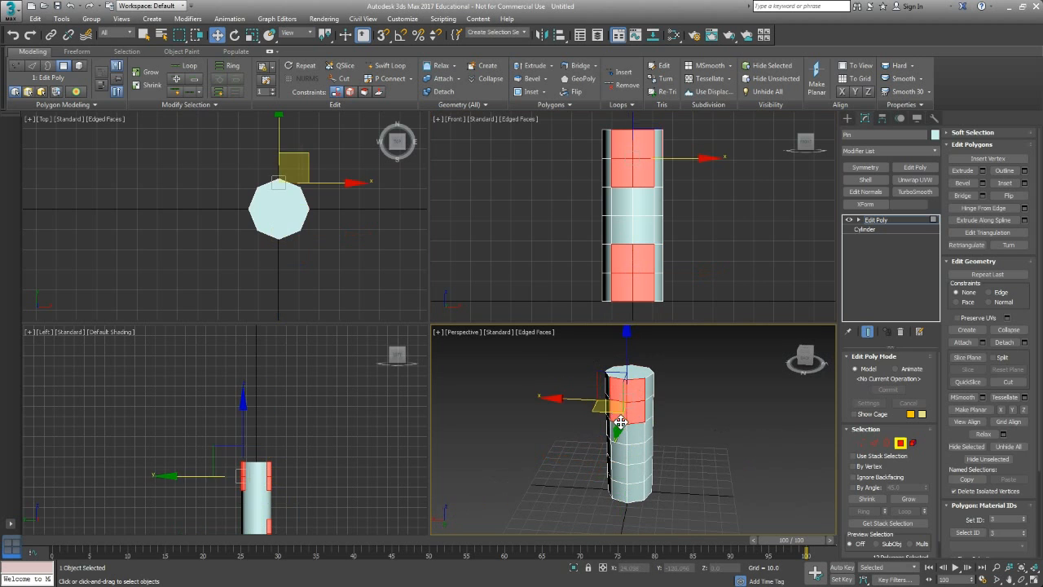
ctrl+click(616, 489)
ctrl+click(622, 473)
ctrl+click(624, 491)
ctrl+click(628, 477)
Examine the polygon selection around the whole cylinder in wireframe display, and return to shaded display with edged faces.
alt+middle_drag(629, 477, 619, 448)
key(F3)
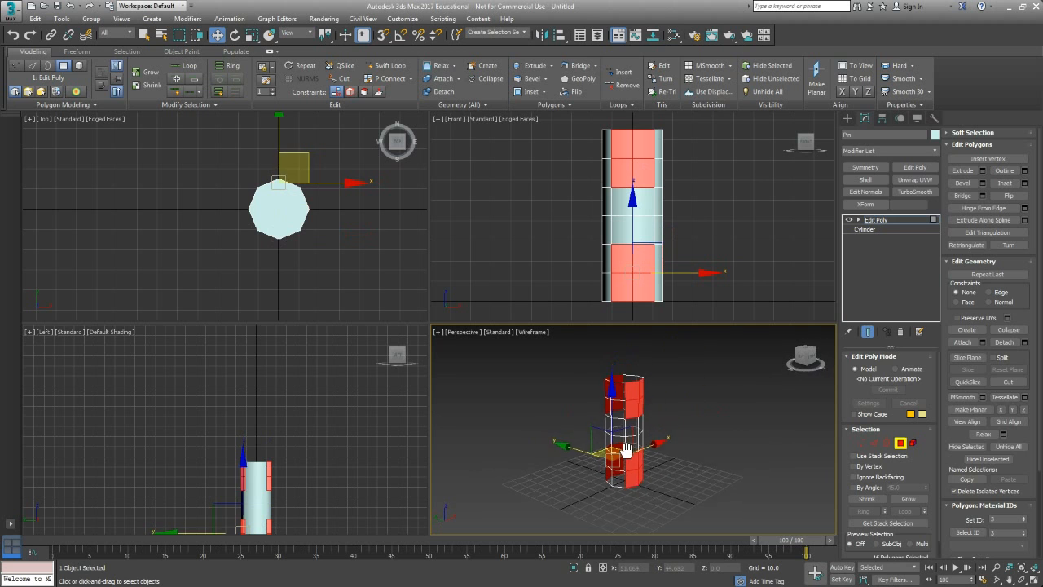
alt+middle_drag(588, 494, 622, 465)
scroll(656, 456, up, 3)
scroll(647, 461, down, 2)
click(640, 405)
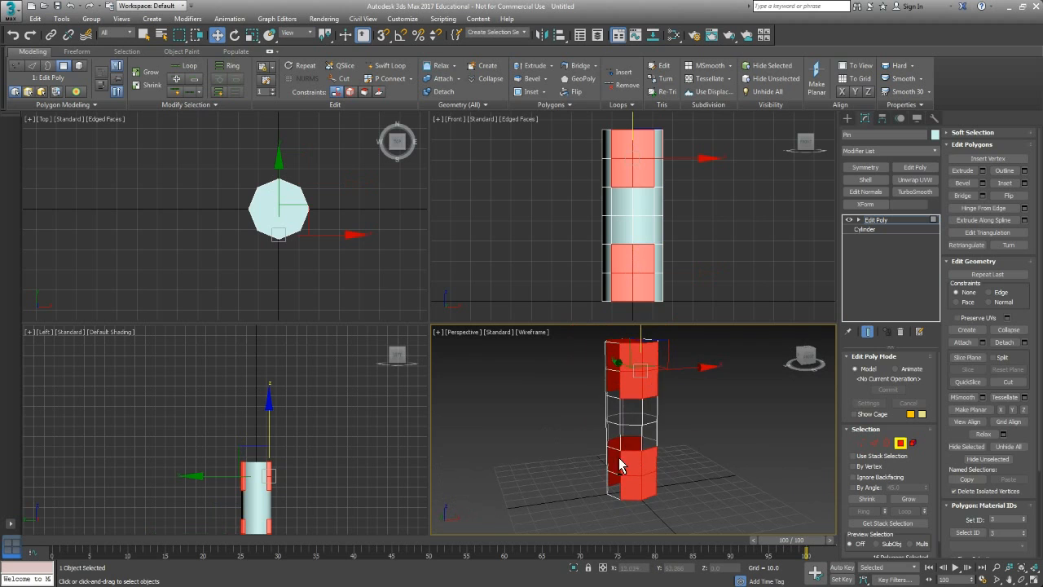
key(F3)
click(638, 470)
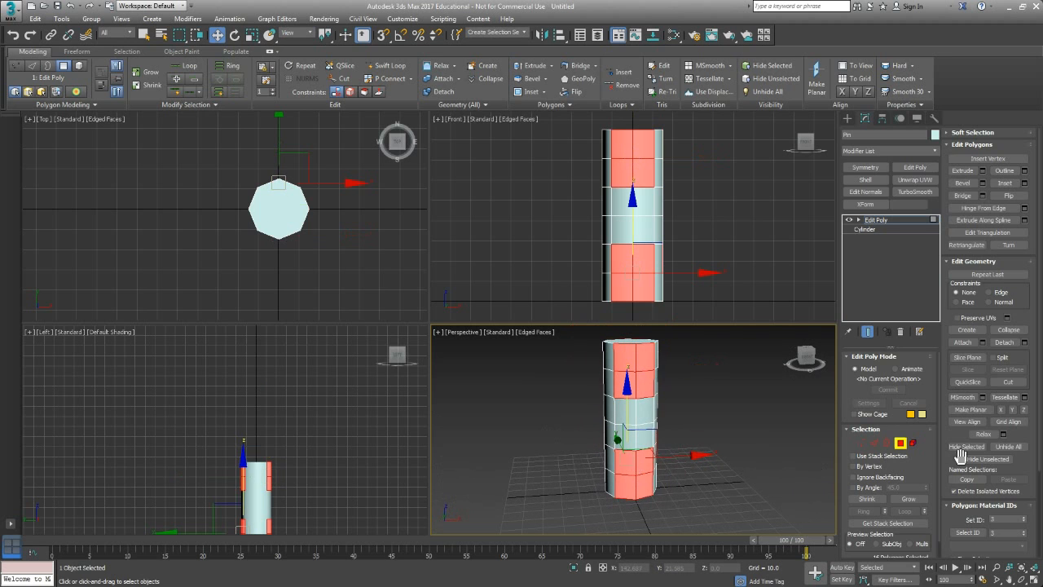
Inset the selected polygon groups by about 2.674 in an enlarged front view.
click(1024, 182)
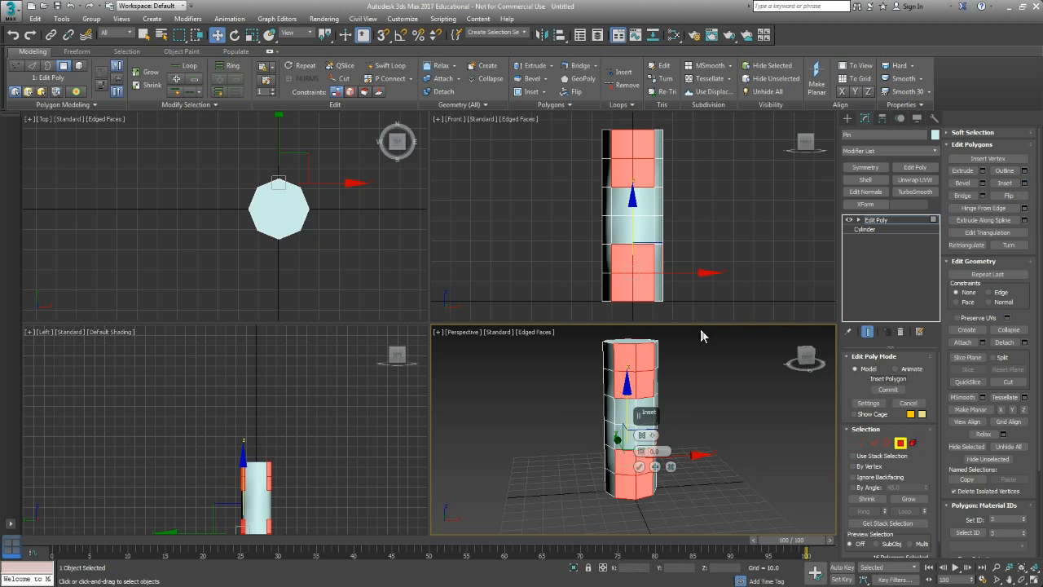
middle_drag(656, 223, 653, 237)
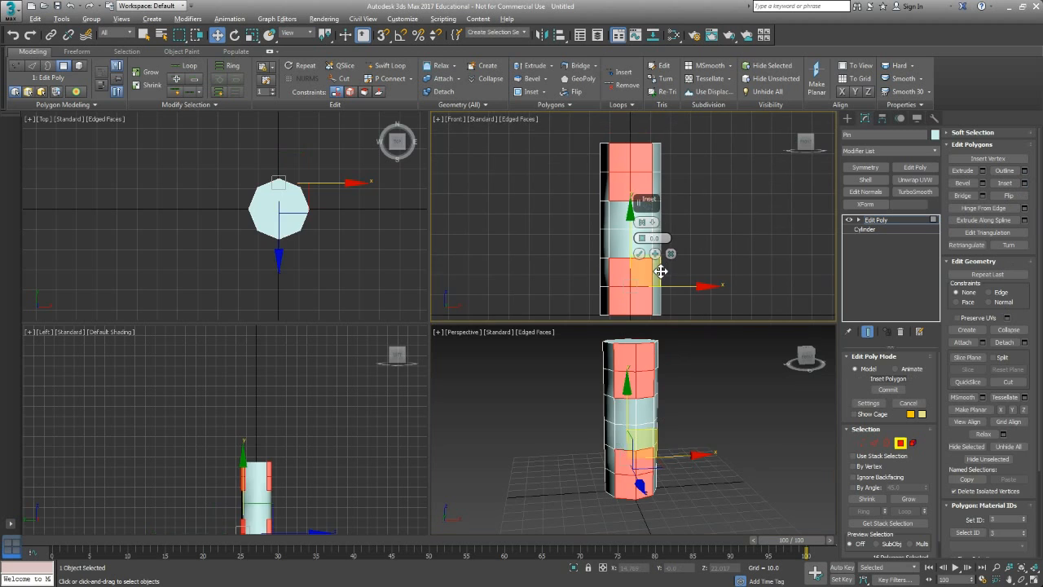
key(alt+w)
drag(436, 336, 436, 329)
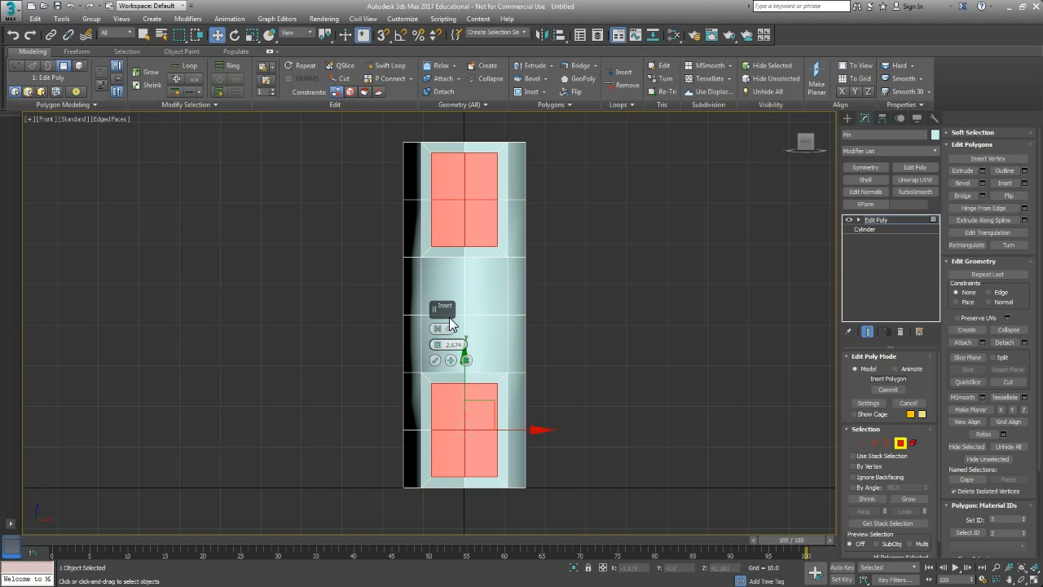
click(435, 359)
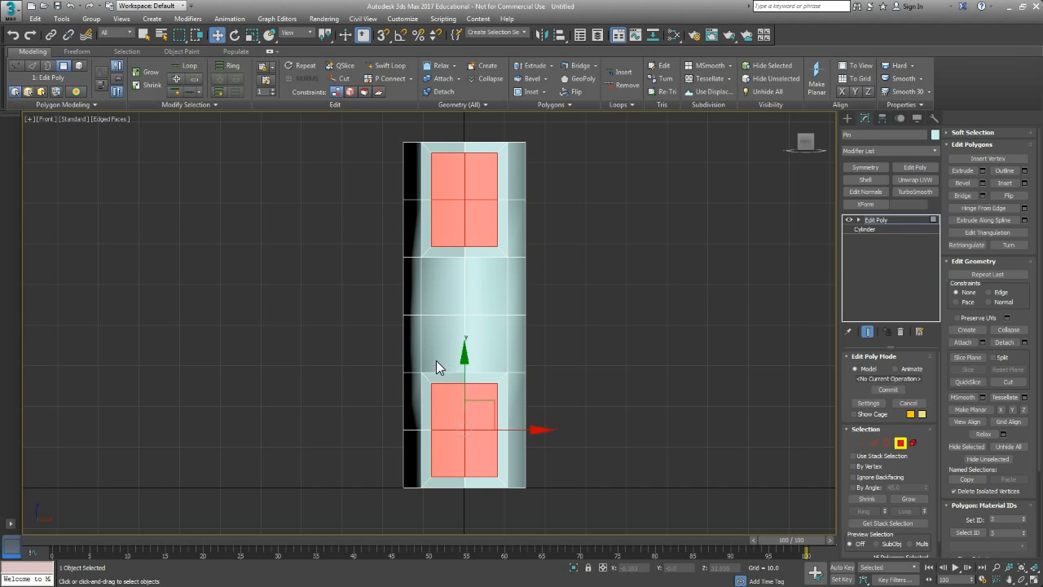
Target-weld the four corner vertices of the lower front inset to its upper and lower centre vertices, forming a diamond.
click(861, 442)
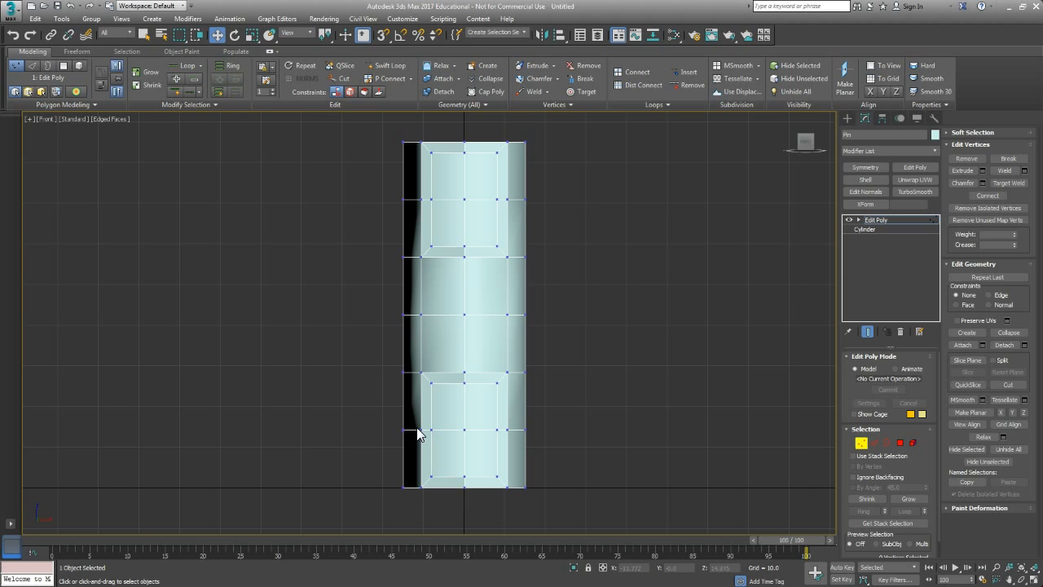
right_click(505, 378)
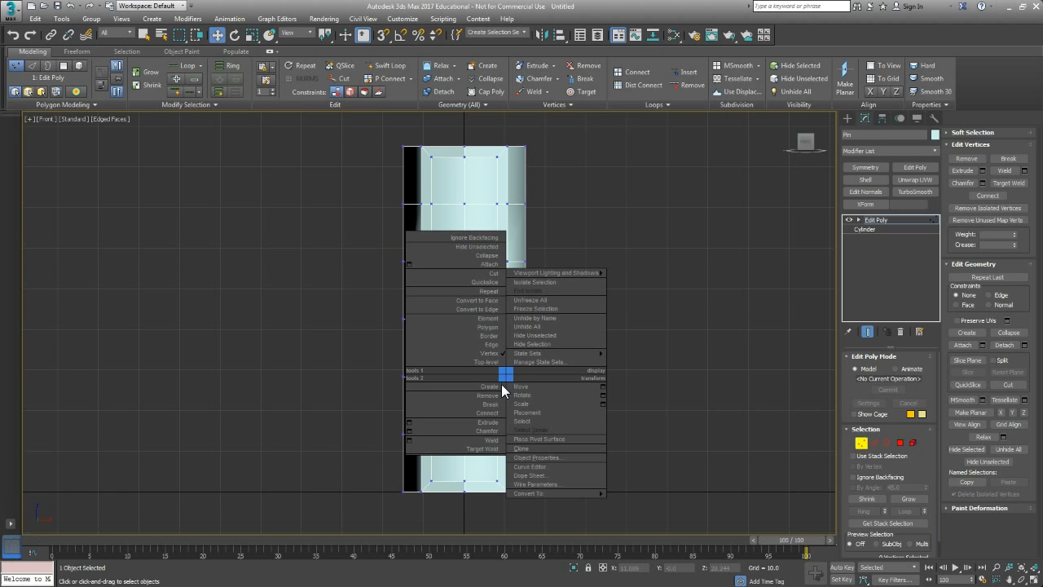
click(482, 449)
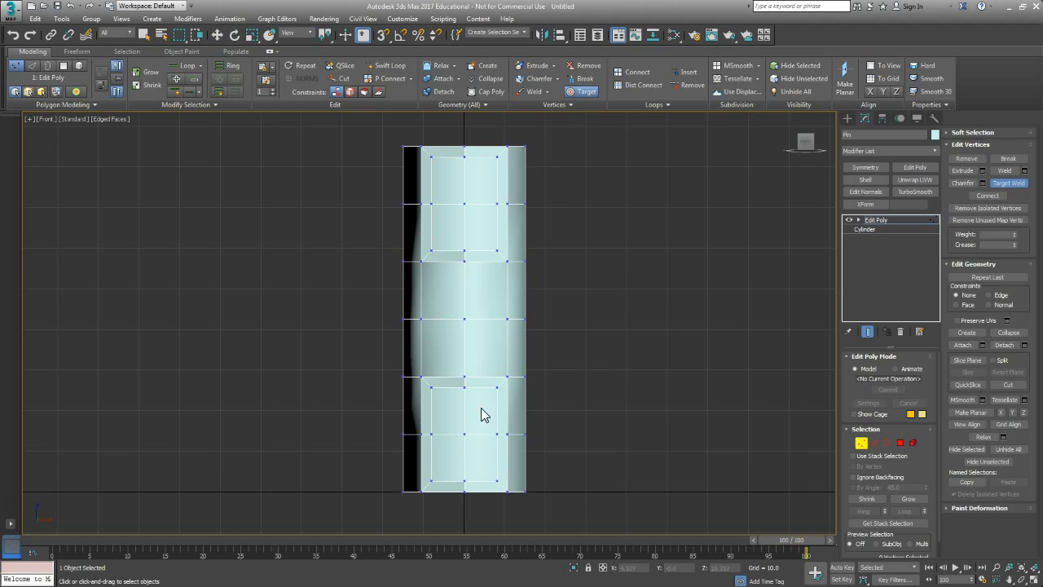
middle_drag(480, 407, 483, 403)
click(498, 383)
click(466, 381)
click(434, 382)
click(463, 383)
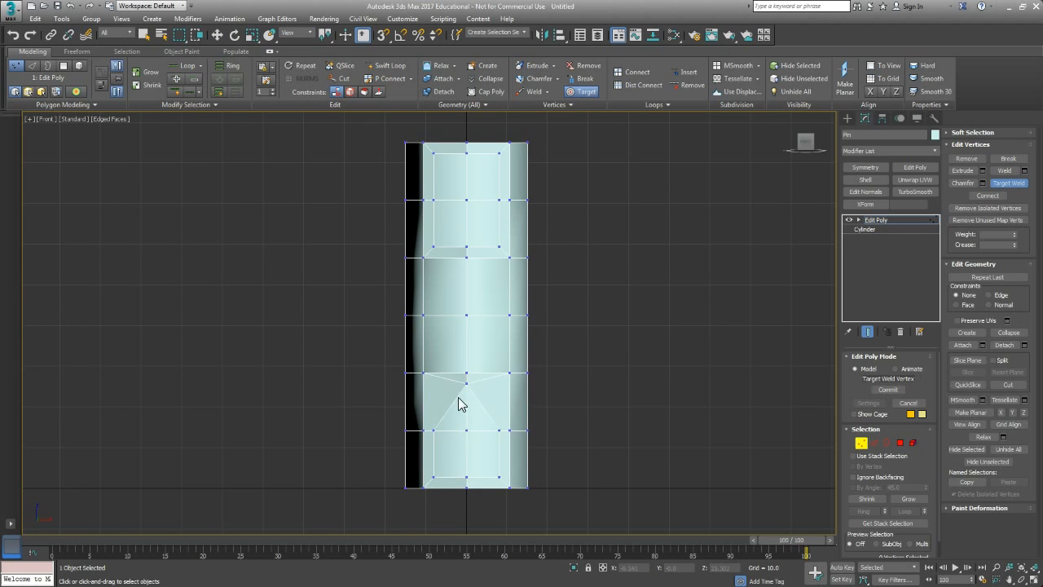
click(434, 477)
click(467, 477)
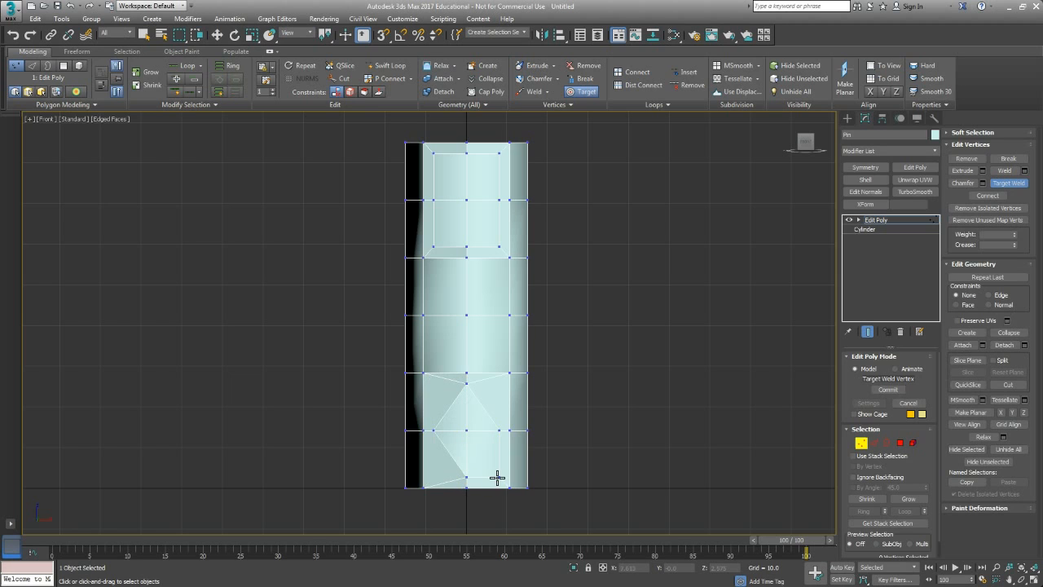
click(498, 477)
Target-weld the four corner vertices of the upper front inset to its lower and upper centre vertices, forming a second diamond.
click(433, 245)
click(466, 245)
click(499, 246)
click(467, 245)
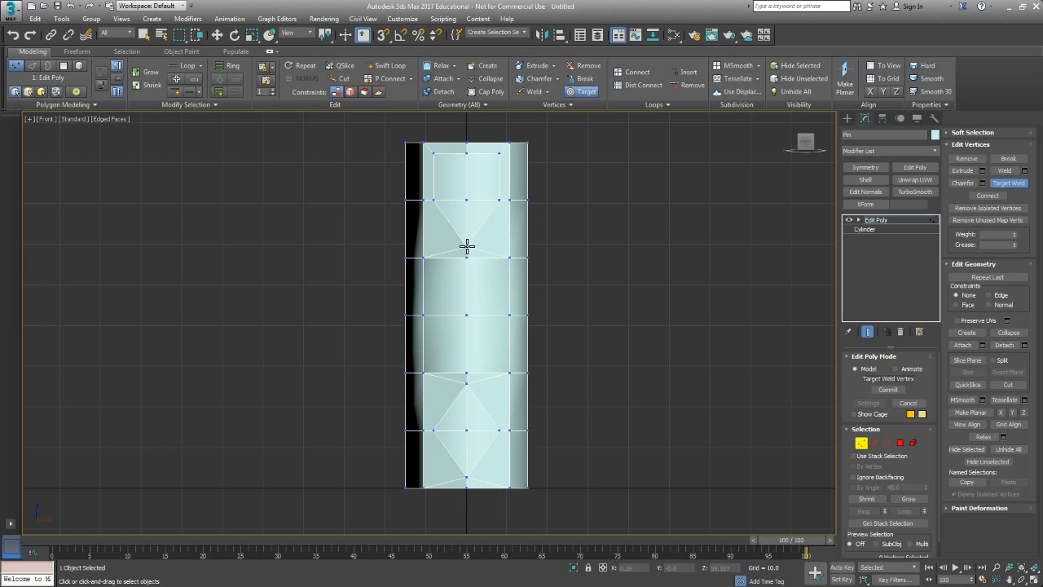
click(499, 154)
click(466, 154)
click(432, 153)
click(466, 154)
Target-weld the corner vertices of the upper inset on the back to its centre vertices in the perspective view.
middle_drag(494, 381, 628, 309)
key(p)
scroll(628, 304, up, 5)
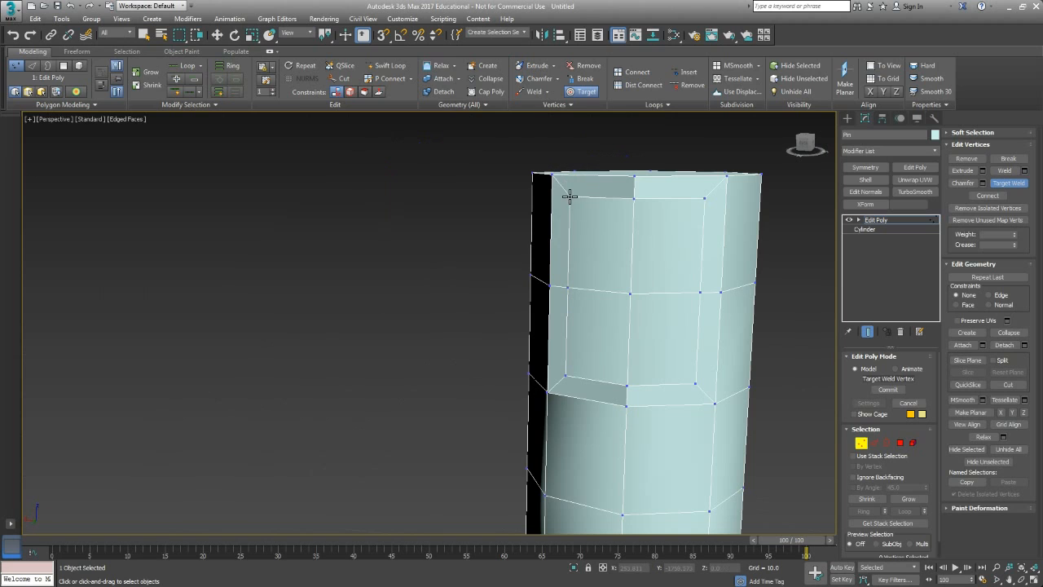
click(632, 199)
click(703, 199)
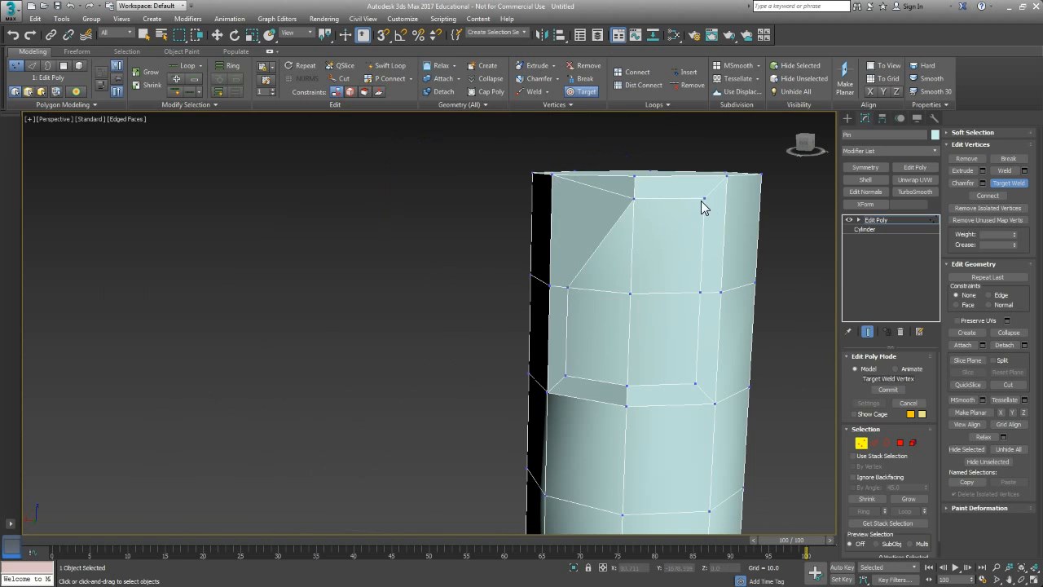
click(632, 200)
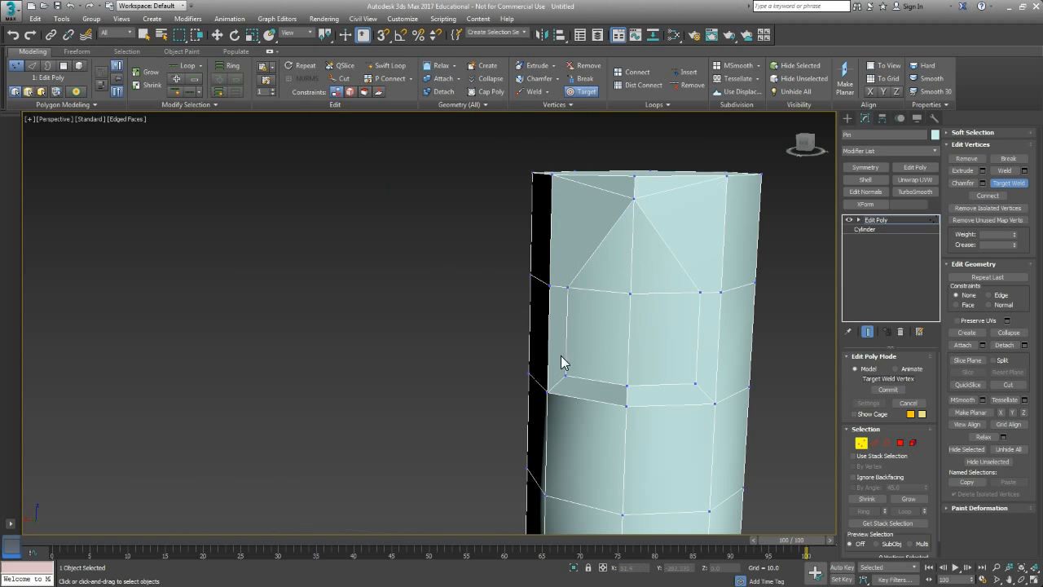
click(627, 383)
click(695, 385)
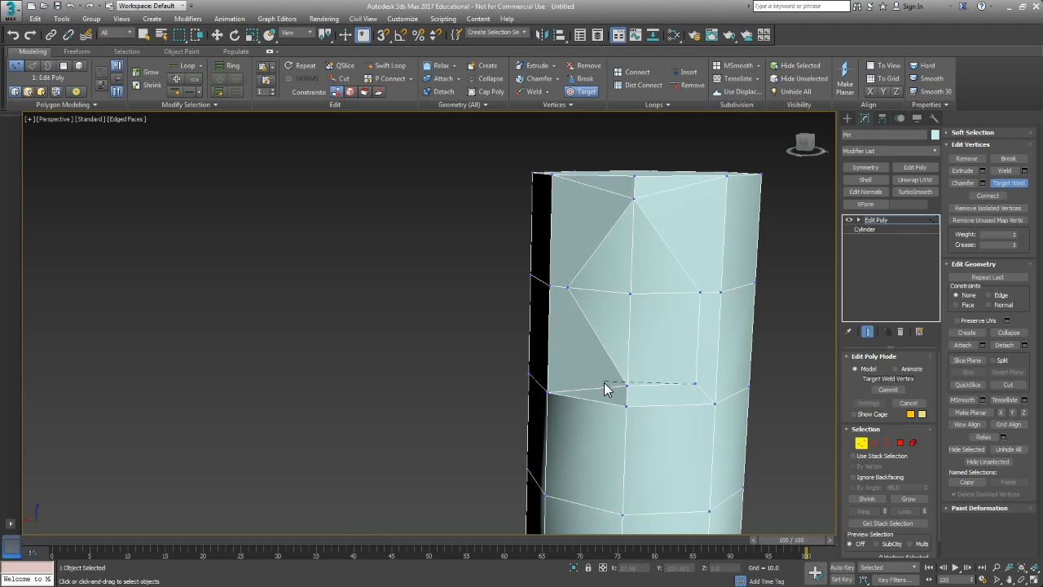
click(628, 383)
Target-weld the corner vertices of the lower inset on the back to its upper and lower centre vertices.
middle_drag(627, 384, 631, 257)
scroll(632, 259, down, 5)
scroll(630, 338, up, 5)
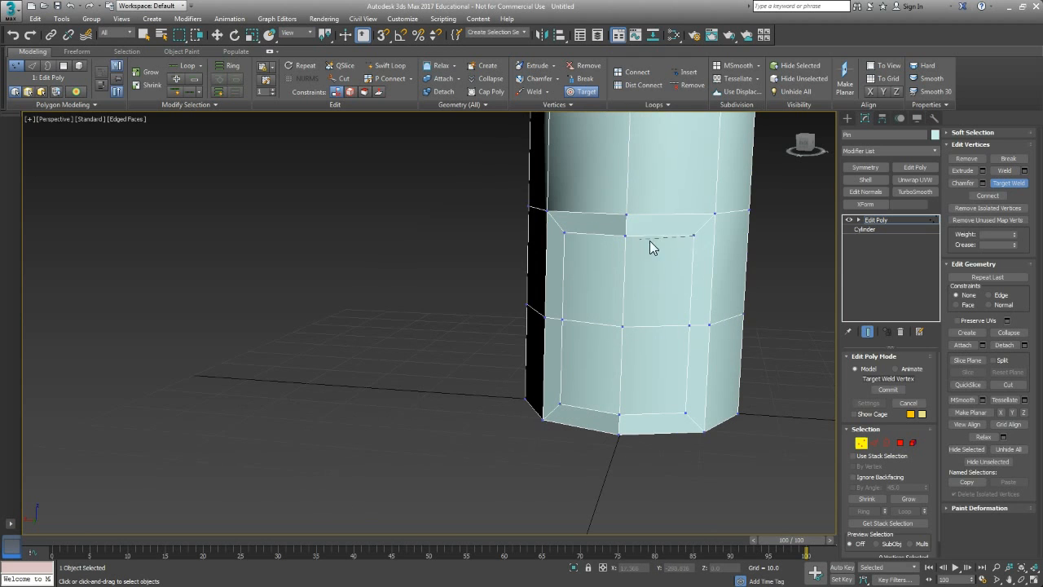
click(623, 234)
click(565, 234)
click(624, 235)
click(621, 416)
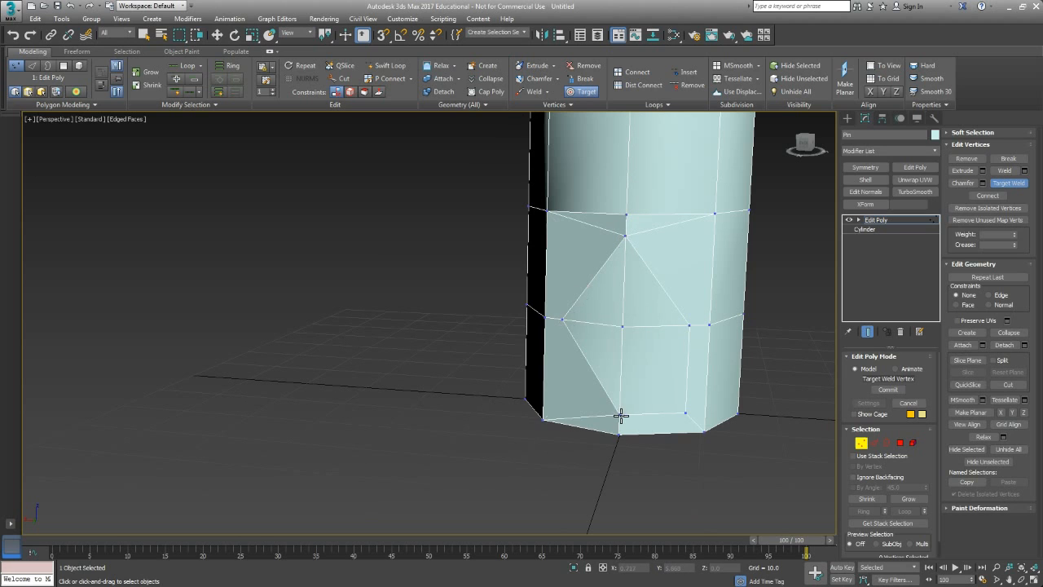
click(686, 412)
click(619, 413)
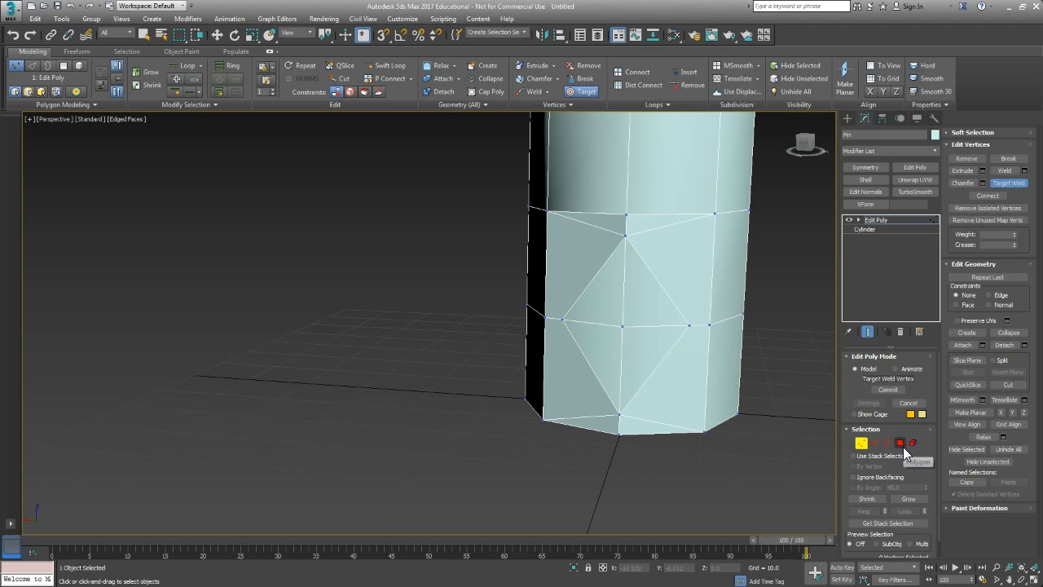
Select the diagonal edges joining the diamonds' upper and lower tips to the surrounding corners and remove them.
click(873, 443)
click(651, 431)
key(w)
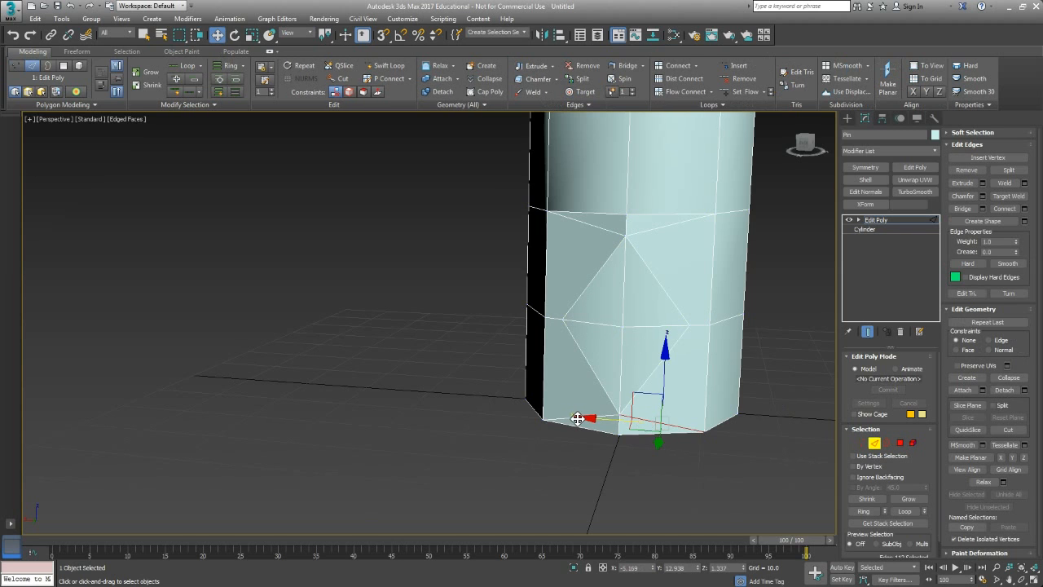
ctrl+click(576, 418)
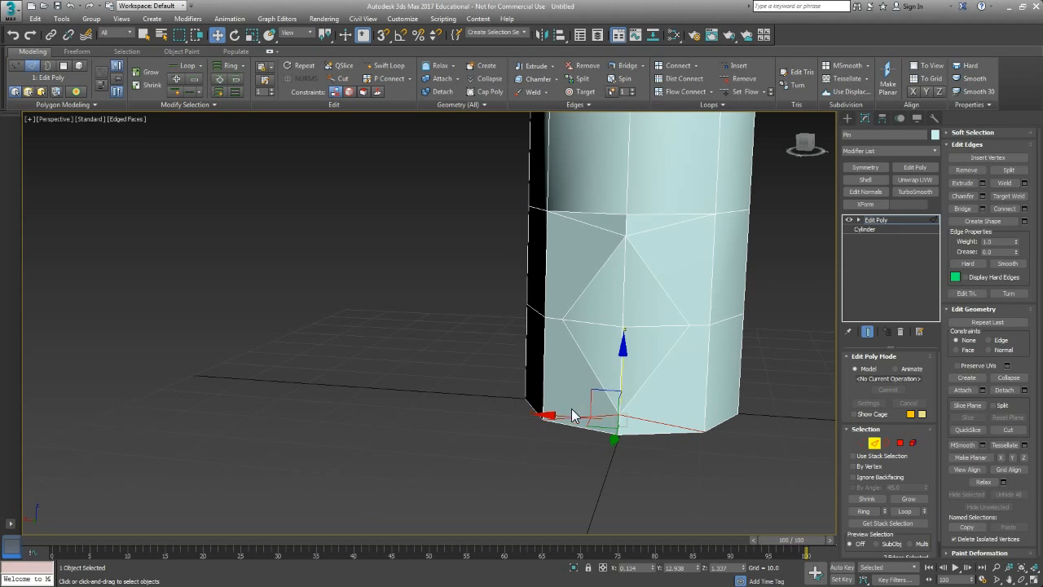
ctrl+click(643, 232)
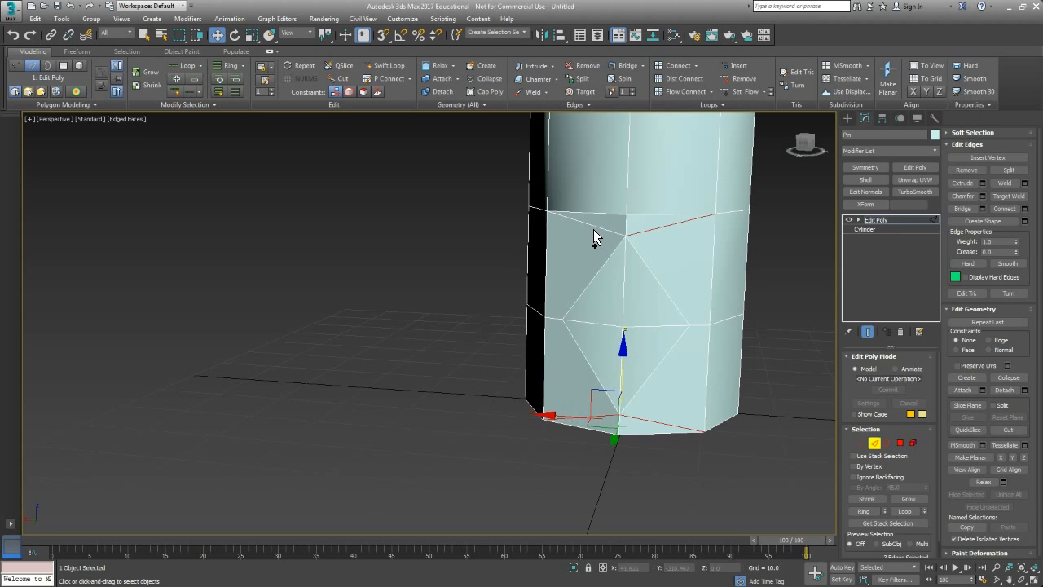
ctrl+click(593, 225)
key(f)
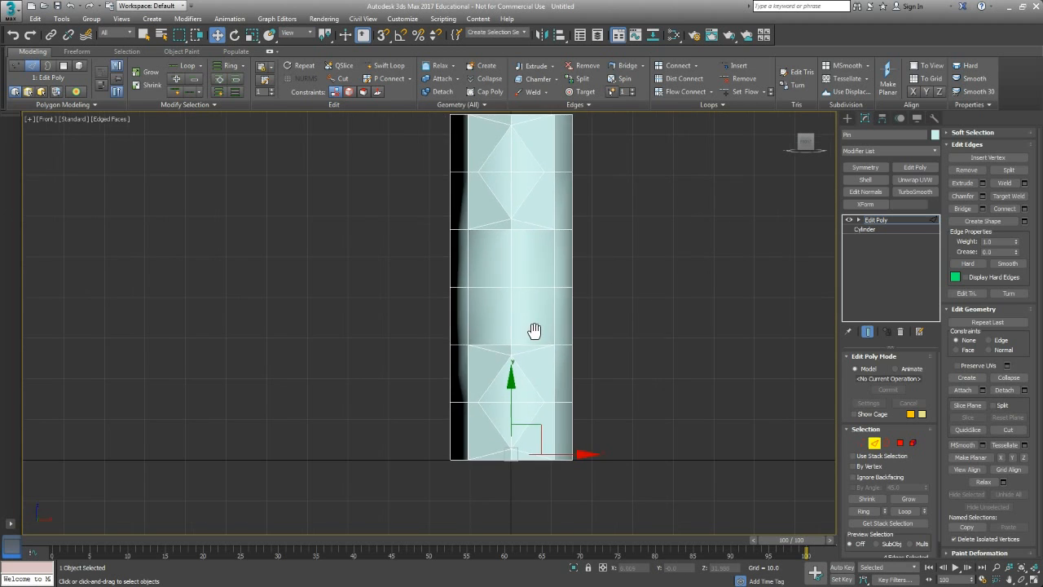
key(F3)
scroll(461, 338, up, 4)
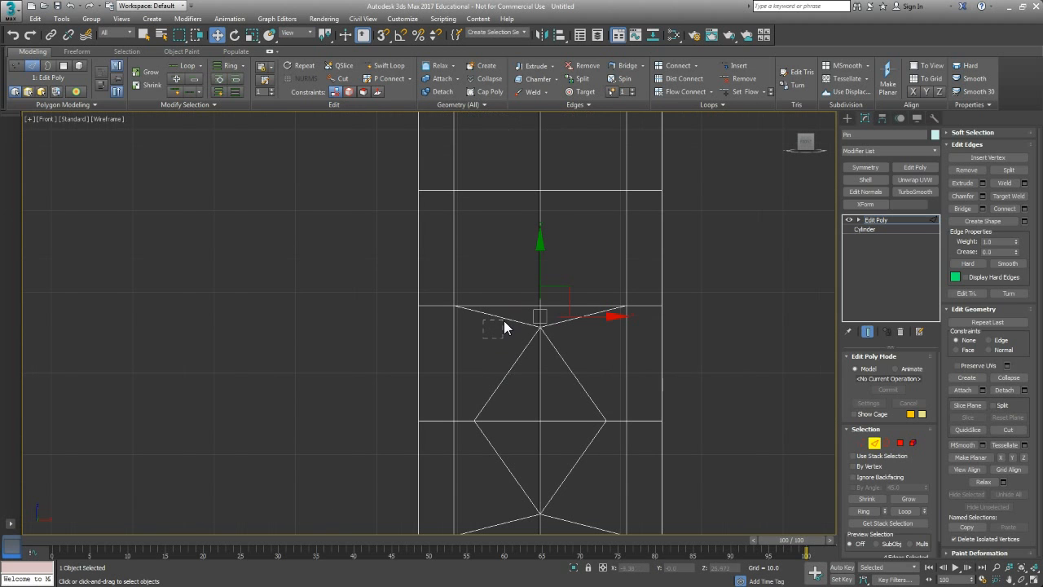
middle_drag(579, 463, 583, 428)
ctrl+drag(578, 490, 577, 492)
middle_drag(596, 352, 591, 519)
middle_drag(566, 391, 574, 492)
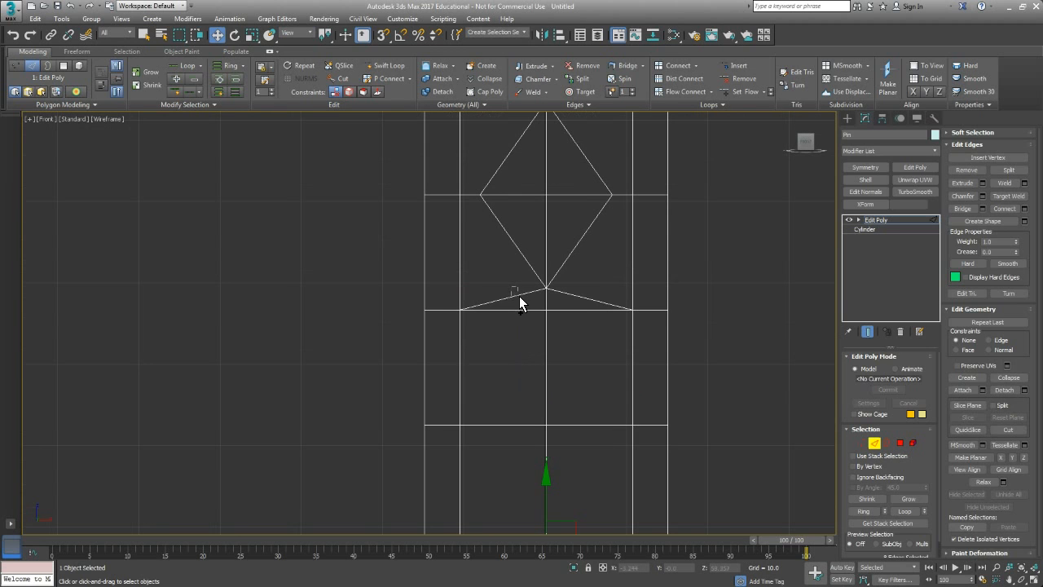
ctrl+drag(568, 301, 567, 301)
middle_drag(601, 203, 577, 347)
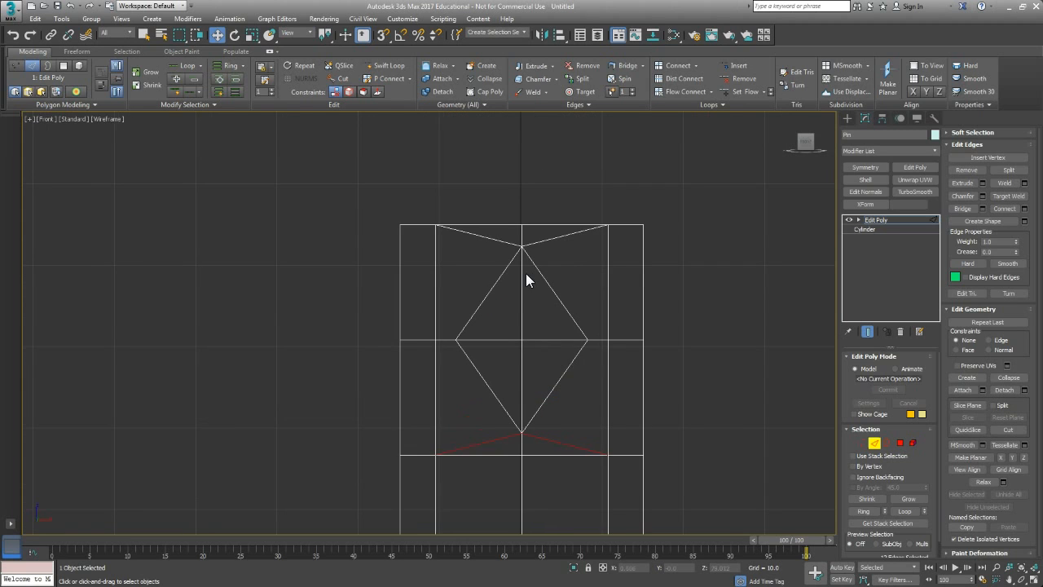
ctrl+drag(490, 236, 491, 235)
key(BackSpace)
Connect the four outer vertices above, below and beside the upper diamond, forming a larger diamond around it.
click(861, 443)
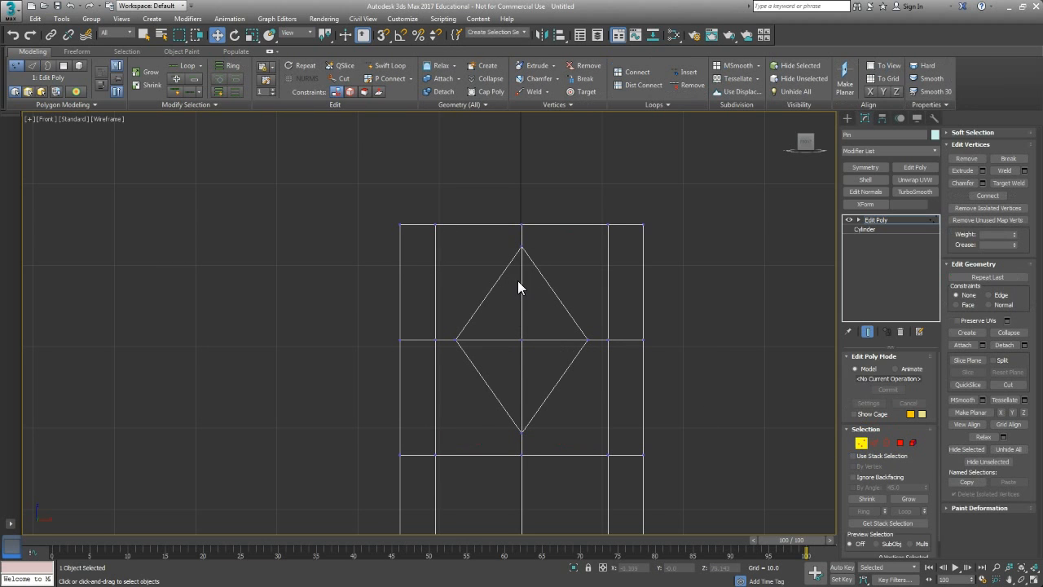
drag(510, 217, 545, 237)
ctrl+drag(438, 344, 439, 345)
ctrl+click(518, 450)
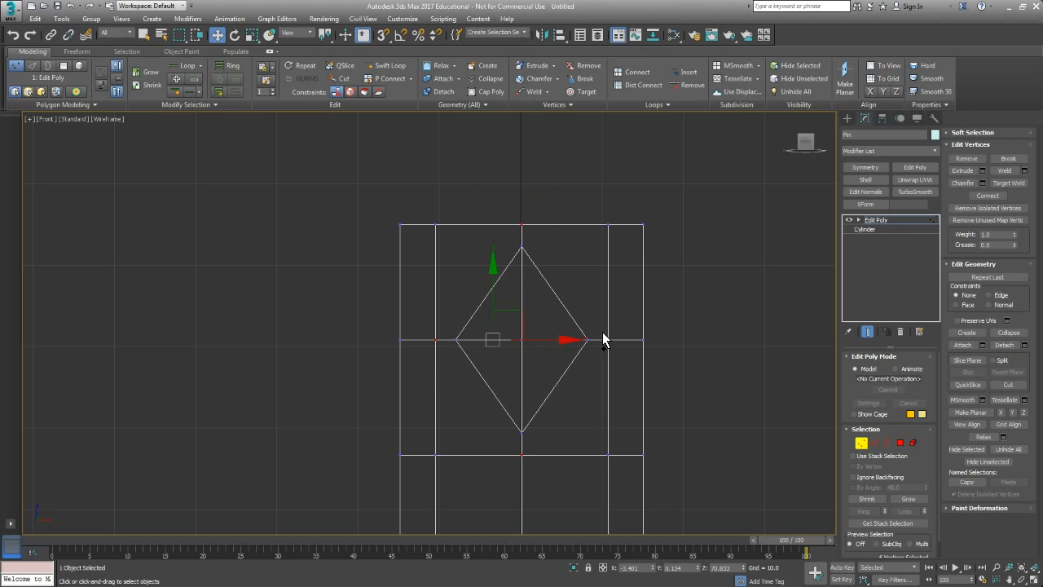
click(988, 197)
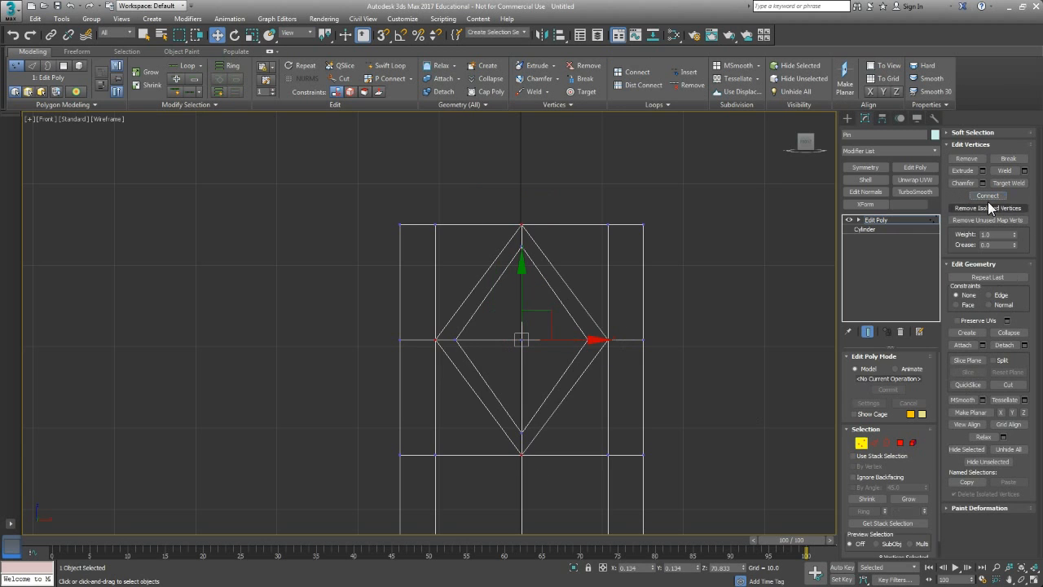
Connect the four outer vertices above, below and beside the lower diamond to frame it with a larger diamond.
mouse_move(551, 426)
middle_down()
mouse_move(577, 385)
mouse_move(538, 364)
mouse_move(533, 341)
middle_up()
key(F3)
mouse_move(543, 391)
alt+middle_down()
mouse_move(590, 379)
mouse_move(704, 386)
mouse_move(551, 358)
mouse_move(574, 396)
alt+middle_up()
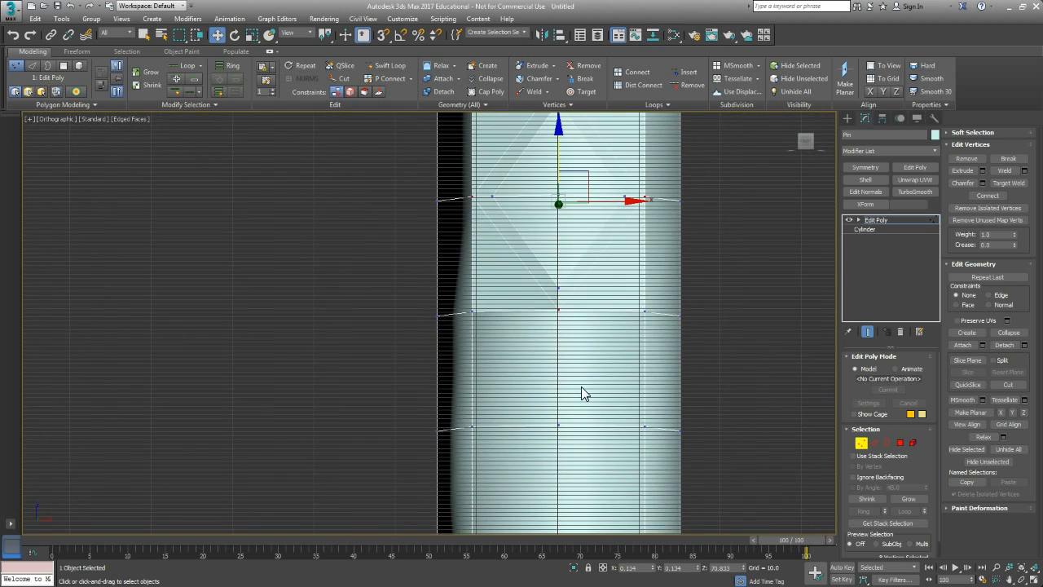
key(F3)
middle_drag(516, 359, 512, 374)
key(f)
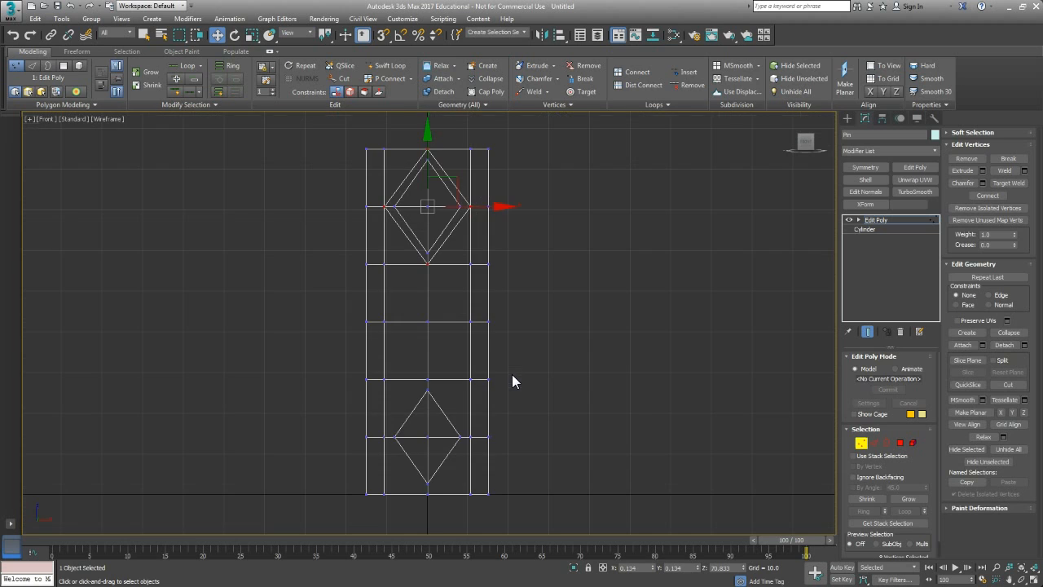
key(F3)
middle_drag(389, 403, 515, 311)
key(F3)
mouse_move(571, 375)
middle_down()
mouse_move(547, 389)
mouse_move(540, 358)
middle_up()
scroll(536, 324, up, 3)
click(512, 235)
drag(496, 203, 528, 223)
ctrl+click(592, 326)
ctrl+click(514, 443)
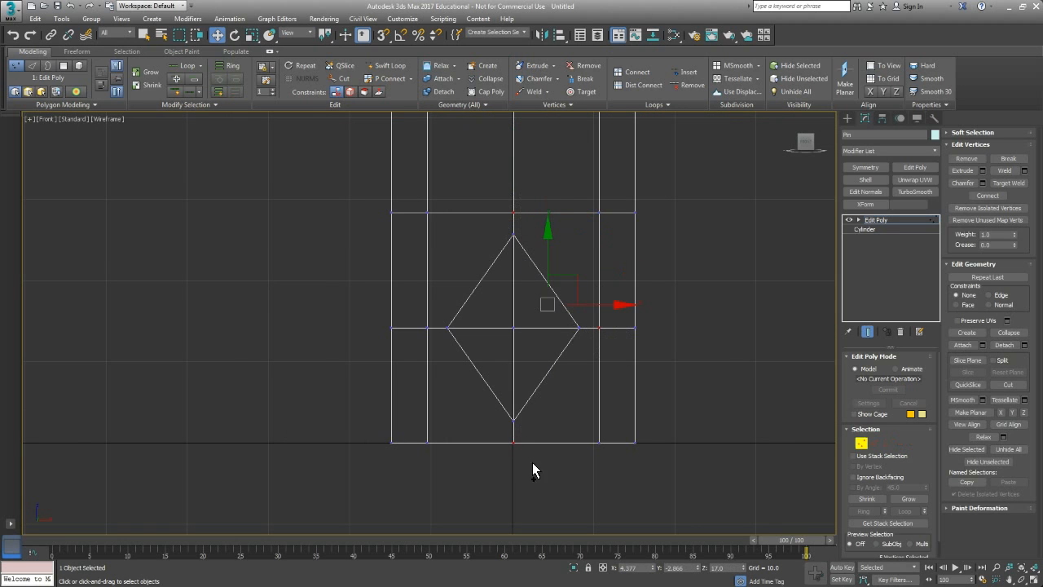
ctrl+click(428, 329)
ctrl+drag(499, 431, 529, 454)
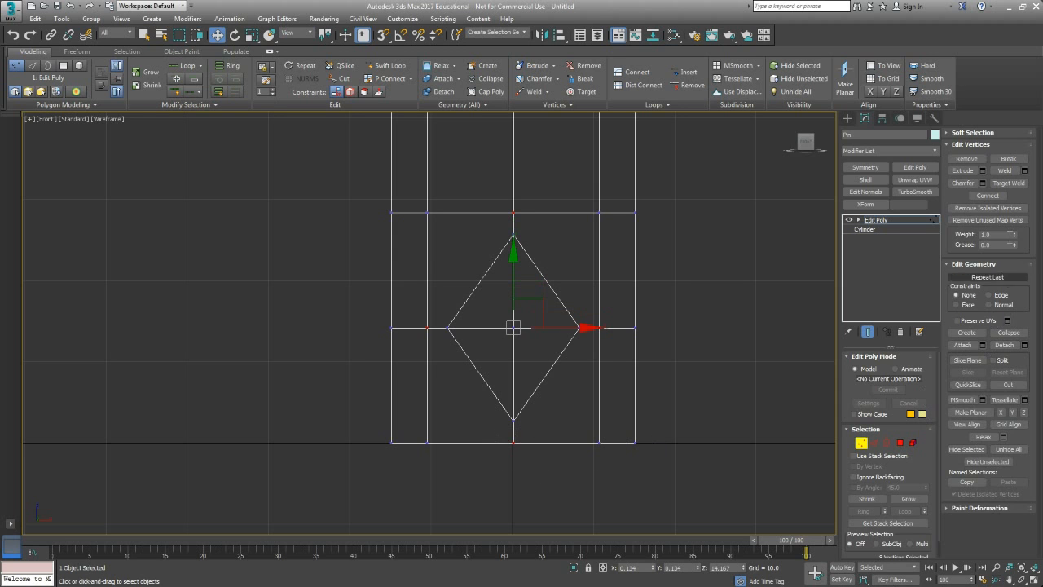
click(992, 194)
Change the pin's object colour to light grey and view the shaded model in perspective.
mouse_move(604, 378)
middle_down()
mouse_move(616, 384)
mouse_move(500, 453)
middle_up()
key(p)
scroll(576, 385, down, 2)
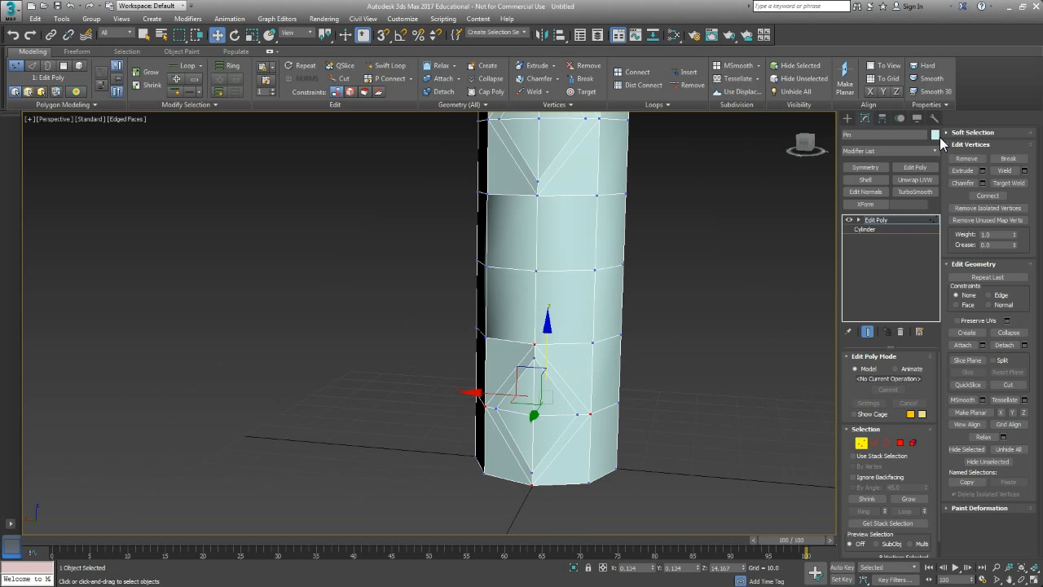
click(935, 135)
click(690, 354)
alt+middle_drag(662, 367, 563, 360)
scroll(534, 322, down, 3)
mouse_move(533, 319)
middle_down()
mouse_move(520, 352)
mouse_move(522, 334)
middle_up()
Select the vertex rows around the lower diamond in the front view, try scaling them vertically, and undo the scale.
key(f)
scroll(537, 355, down, 3)
middle_drag(514, 379, 455, 393)
scroll(430, 374, up, 2)
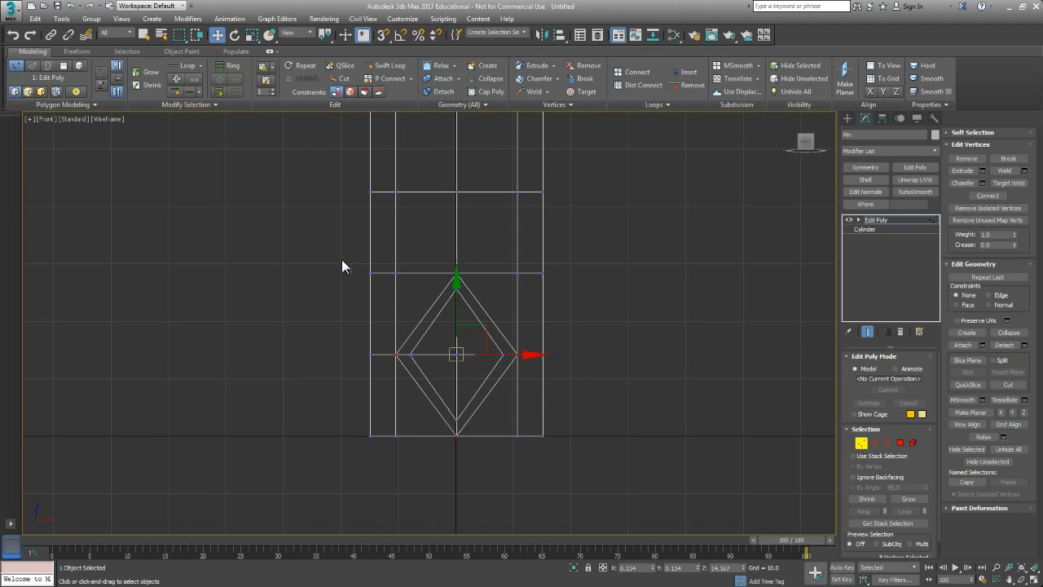
drag(634, 309, 634, 309)
ctrl+drag(341, 427, 341, 427)
middle_drag(478, 362, 478, 366)
key(r)
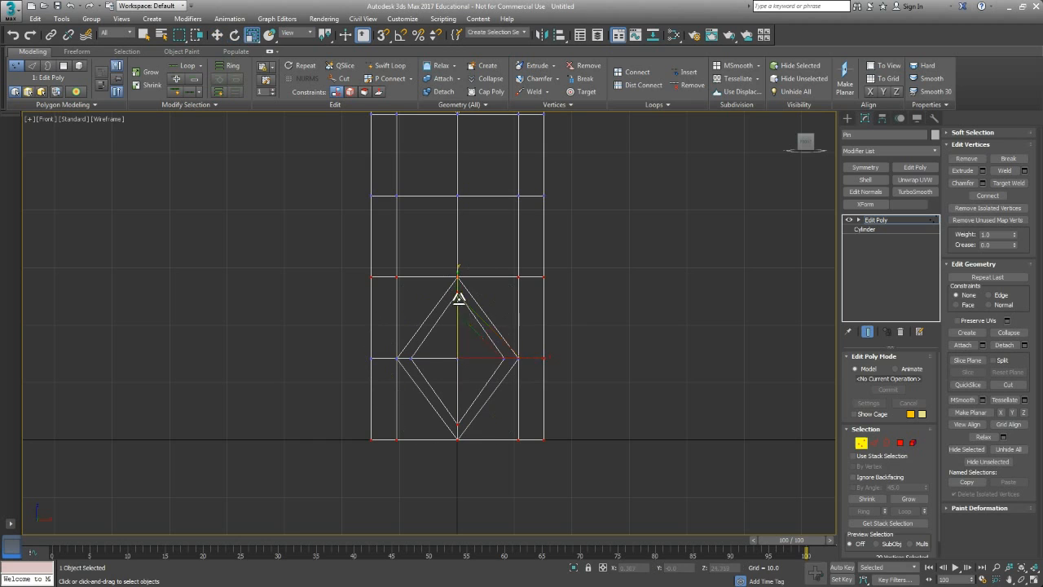
drag(337, 243, 562, 426)
drag(458, 285, 459, 293)
middle_drag(474, 259, 471, 338)
scroll(471, 338, down, 5)
middle_drag(436, 230, 441, 286)
key(ctrl+z)
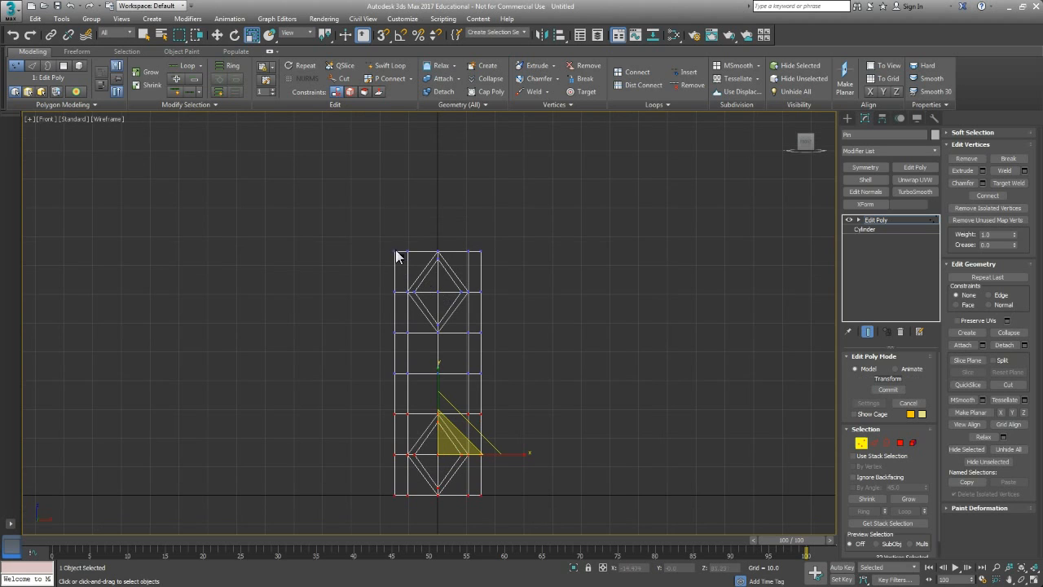
Add the vertex rows around the upper diamond to the selection and scale everything selected vertically to 80%.
ctrl+drag(540, 348, 540, 347)
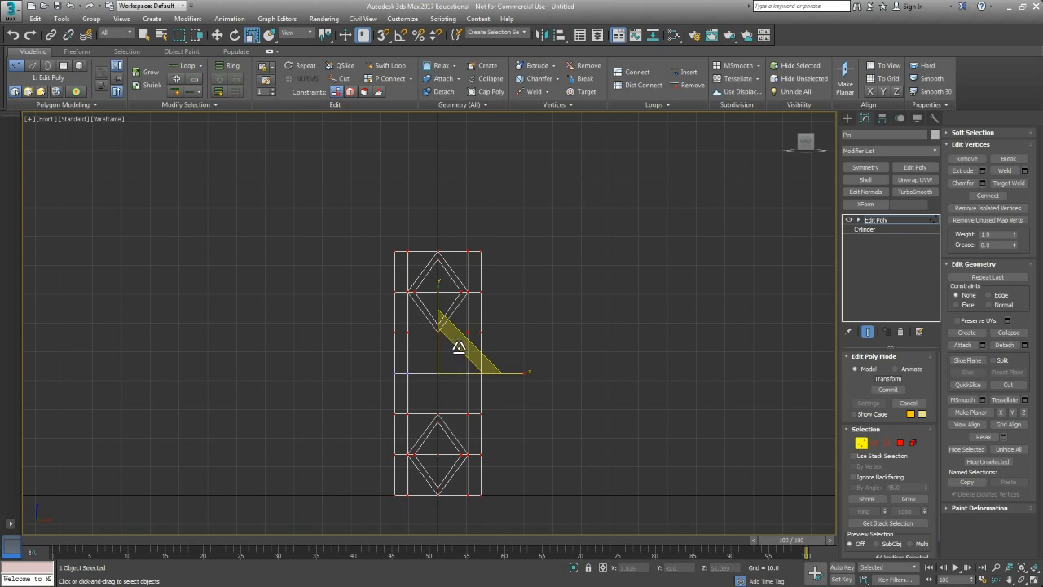
drag(465, 334, 464, 348)
key(ctrl+z)
drag(438, 298, 440, 306)
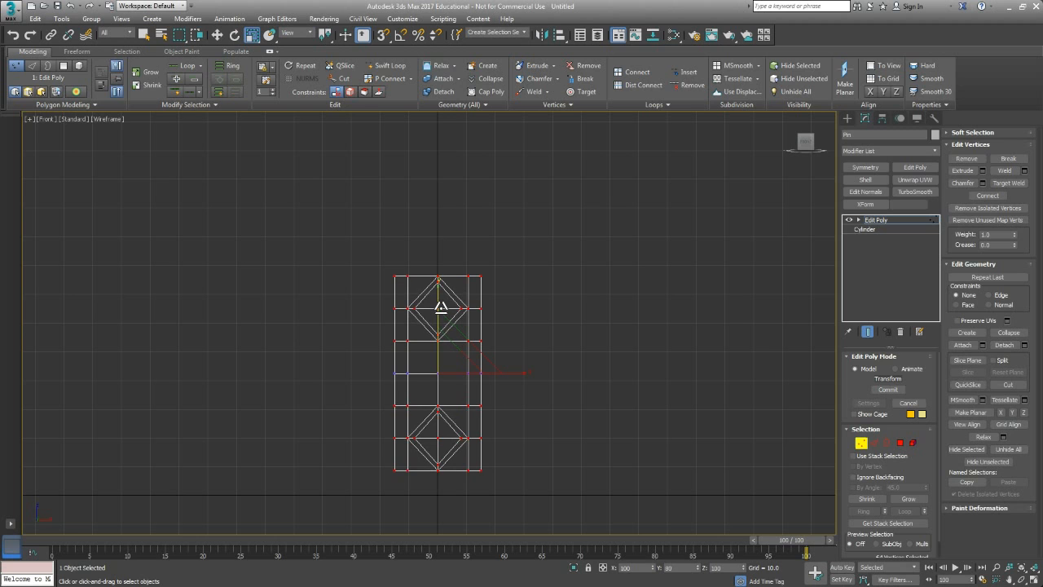
middle_drag(446, 332, 451, 299)
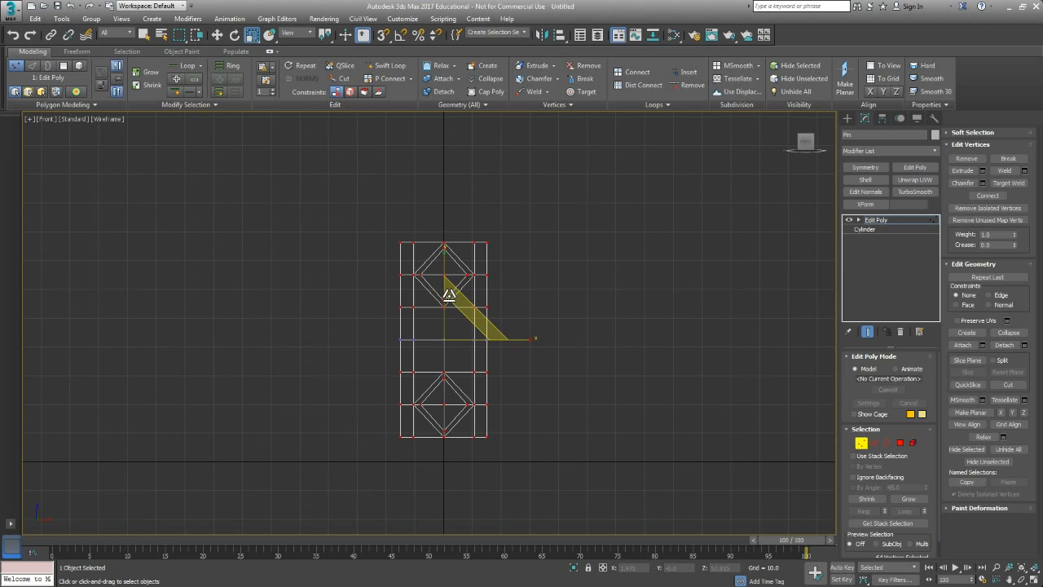
Review the scaled pin in perspective, restore the upper vertex selection, and inspect the Use Pivot Point Center option.
click(466, 370)
scroll(460, 342, up, 3)
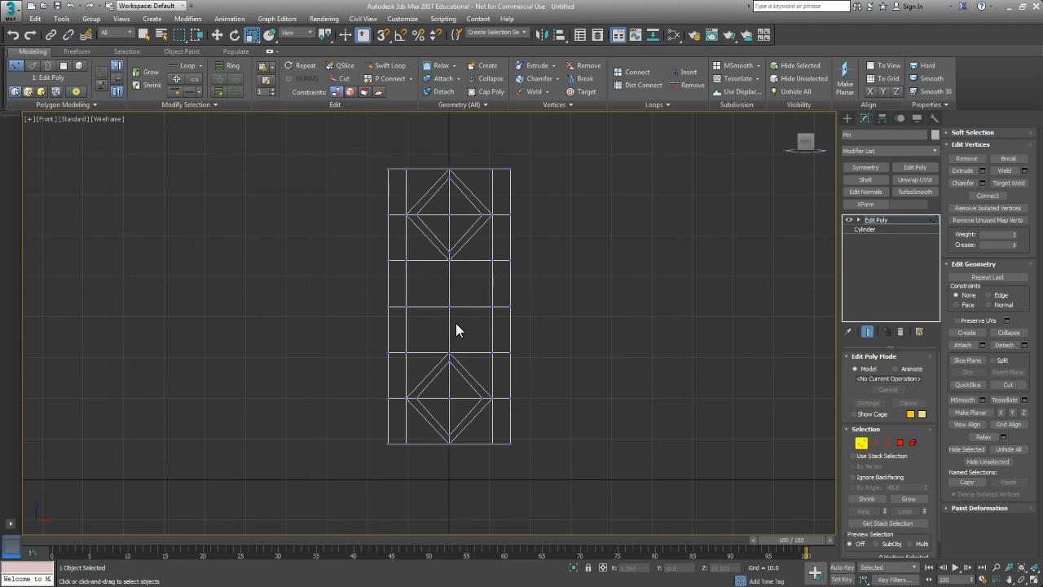
key(p)
alt+middle_drag(431, 327, 522, 399)
key(ctrl+z)
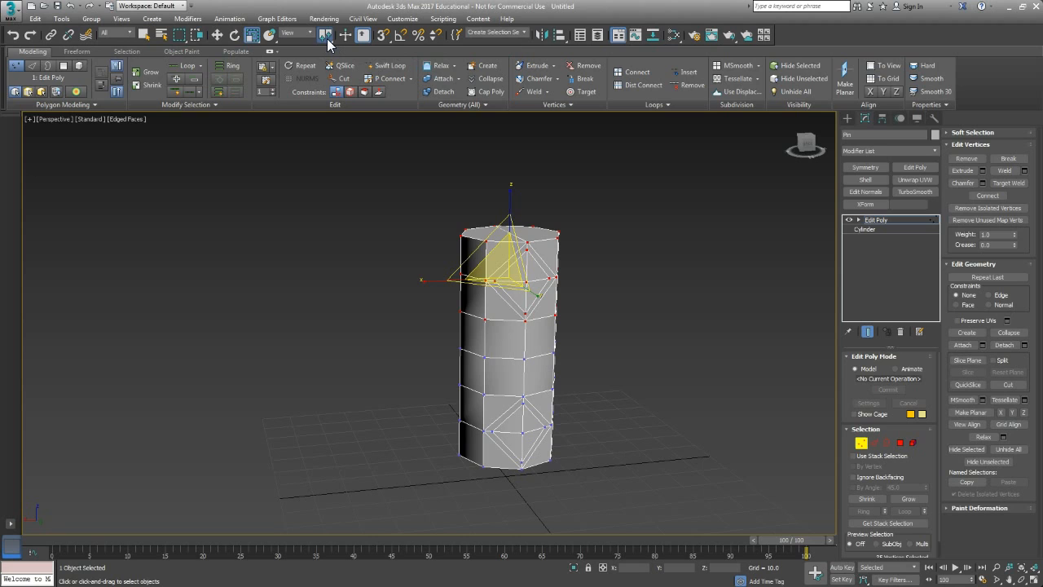
mouse_move(324, 36)
mouse_down()
mouse_move(327, 90)
mouse_move(325, 53)
mouse_up()
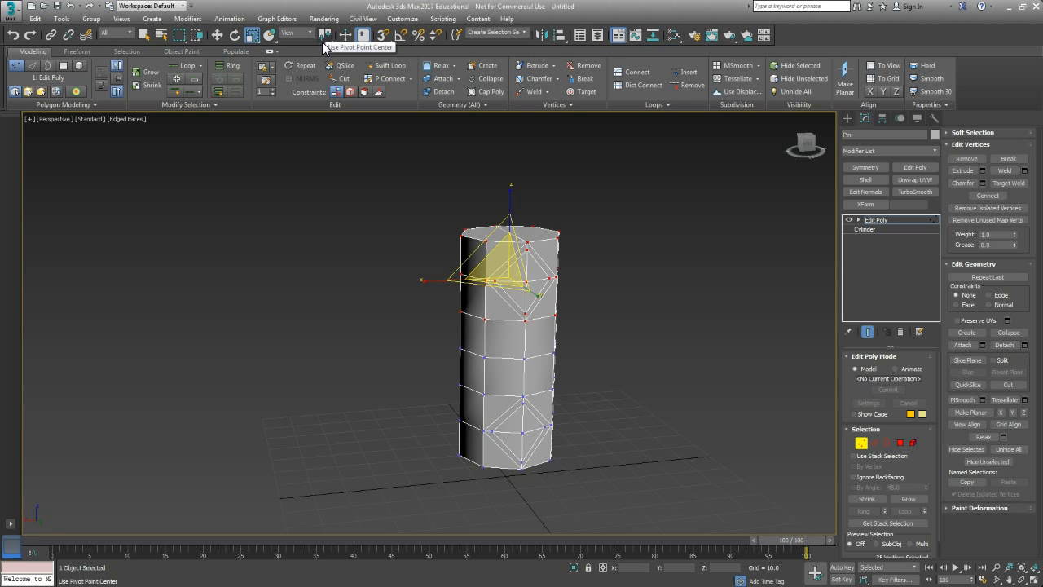
mouse_move(591, 336)
alt+middle_down()
mouse_move(484, 365)
mouse_move(542, 345)
mouse_move(516, 329)
mouse_move(487, 335)
mouse_move(499, 341)
alt+middle_up()
scroll(507, 326, up, 3)
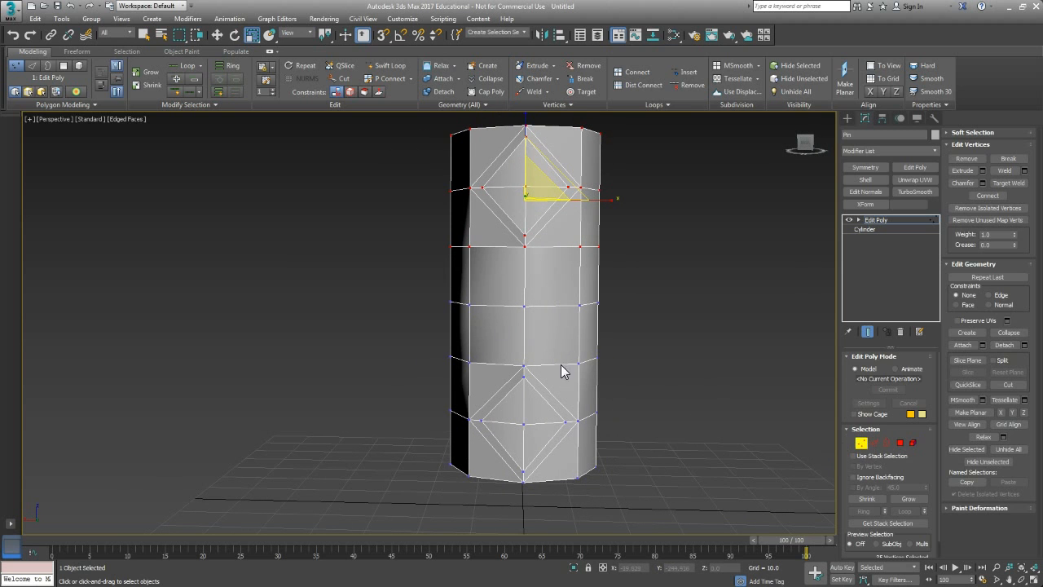
Delete the centre vertices of the upper diamond on the front and back to open it up.
key(f)
scroll(447, 237, up, 4)
click(477, 234)
drag(477, 228, 479, 231)
middle_drag(482, 272, 487, 240)
key(Delete)
Delete the centre vertices of the lower diamond on the front and back, and check both openings in perspective.
middle_drag(477, 374, 477, 294)
drag(477, 493, 477, 493)
key(Delete)
key(p)
alt+middle_drag(493, 365, 544, 373)
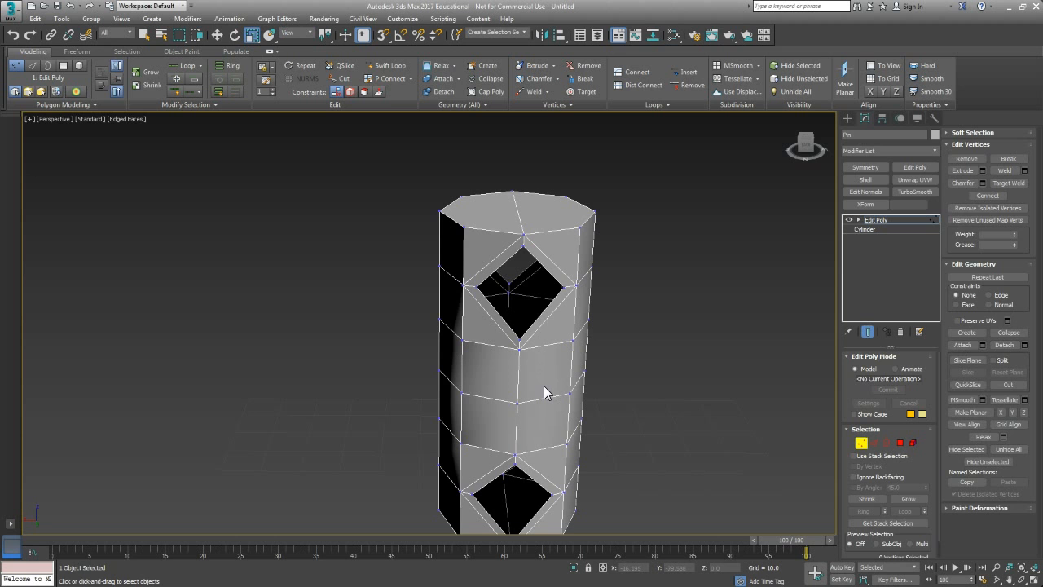
alt+middle_drag(544, 456, 522, 404)
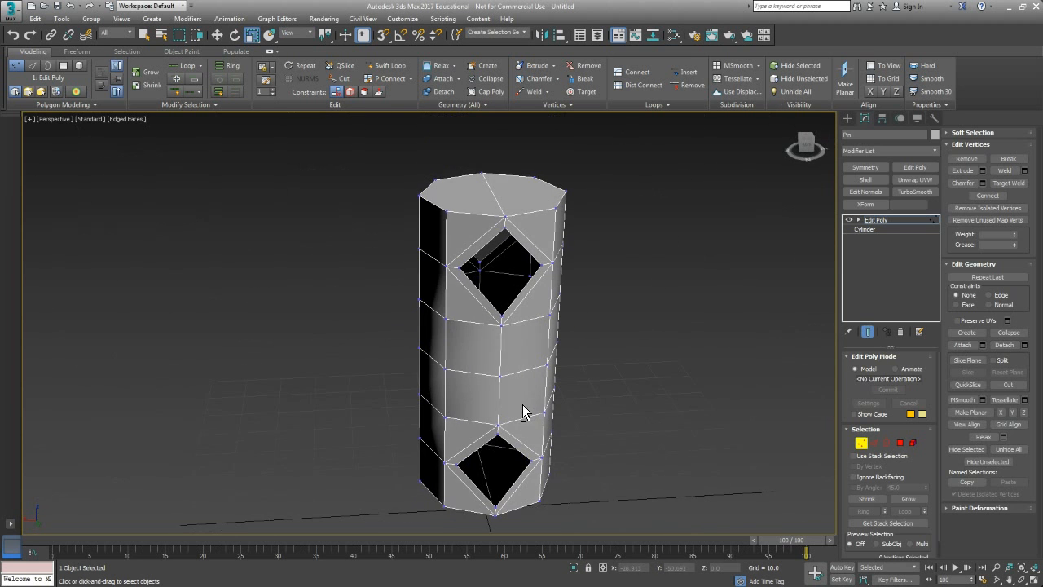
Extrude the two top cap polygons of the pin by 2.458.
click(899, 443)
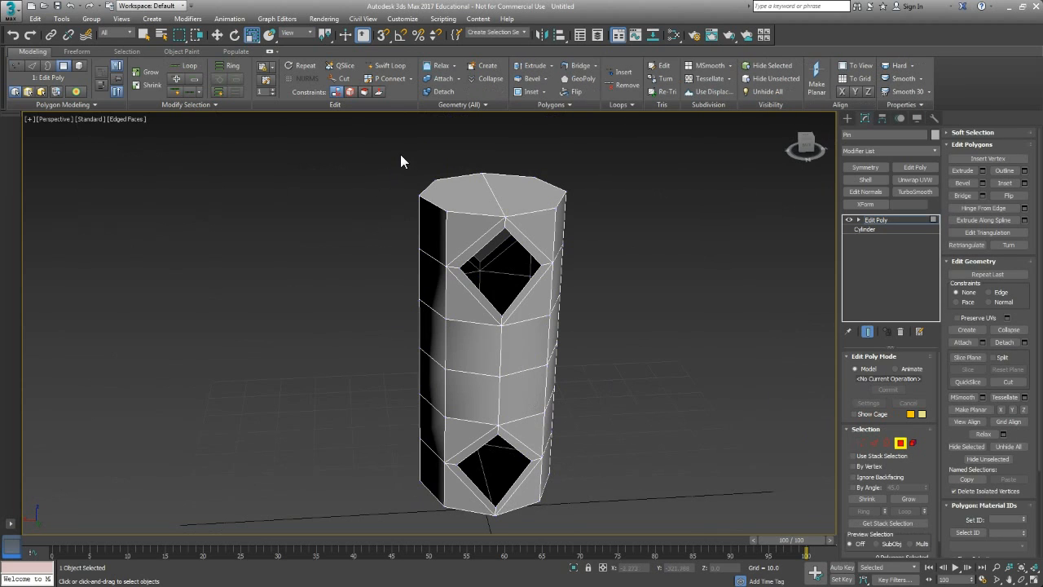
click(493, 205)
ctrl+click(529, 204)
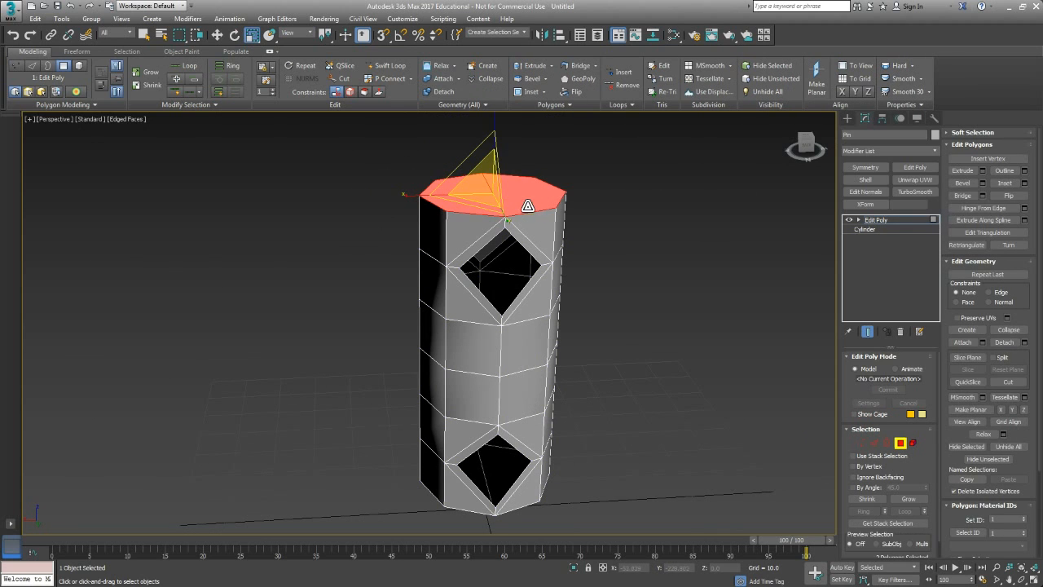
click(982, 171)
key(f)
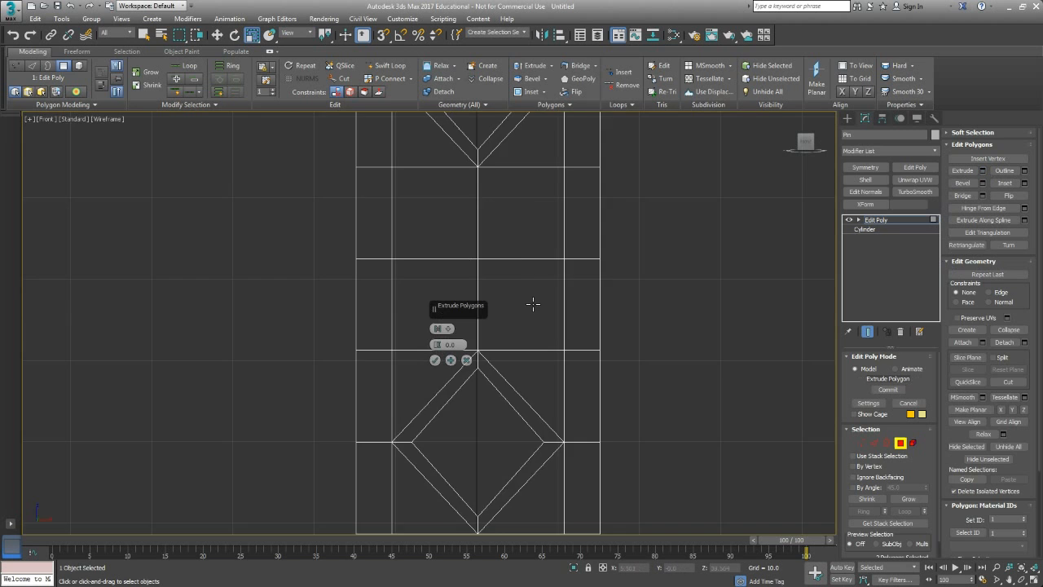
drag(440, 346, 434, 329)
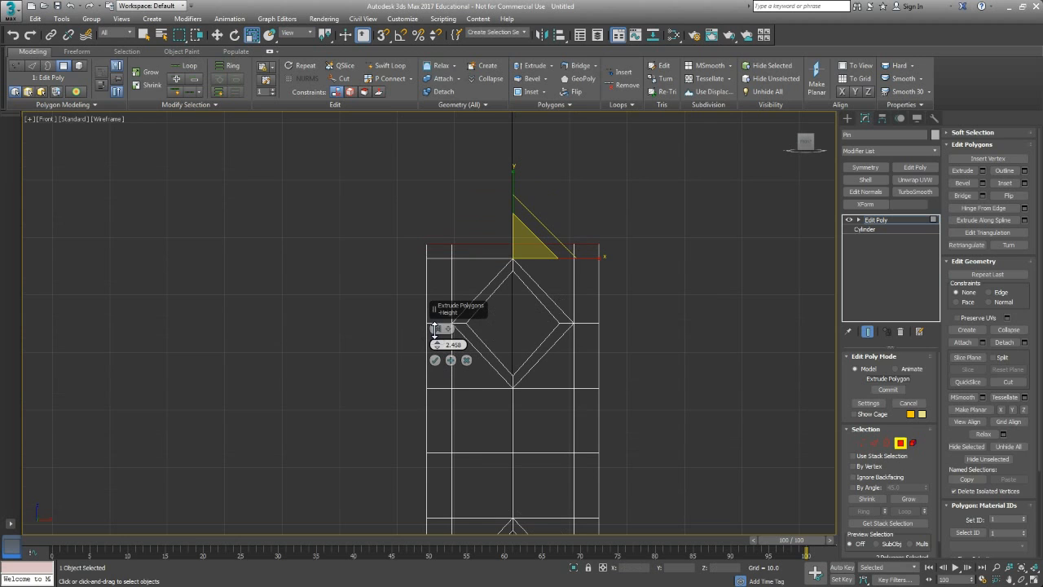
click(434, 359)
Extrude the bottom cap polygons of the pin by 2.458.
middle_drag(547, 361, 503, 350)
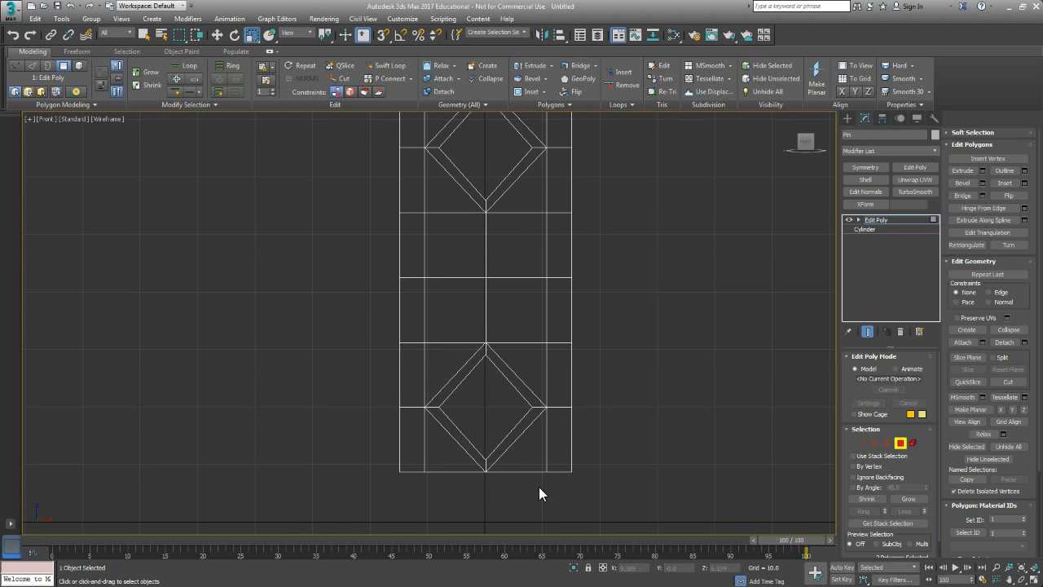
alt+middle_drag(520, 473, 511, 443)
click(509, 432)
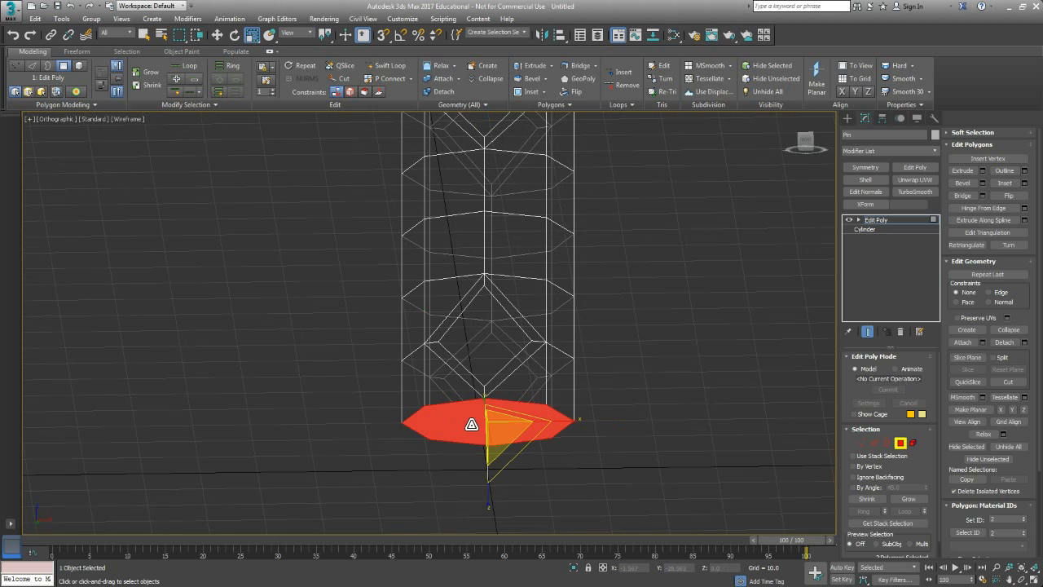
key(f)
key(w)
scroll(1020, 214, down, 2)
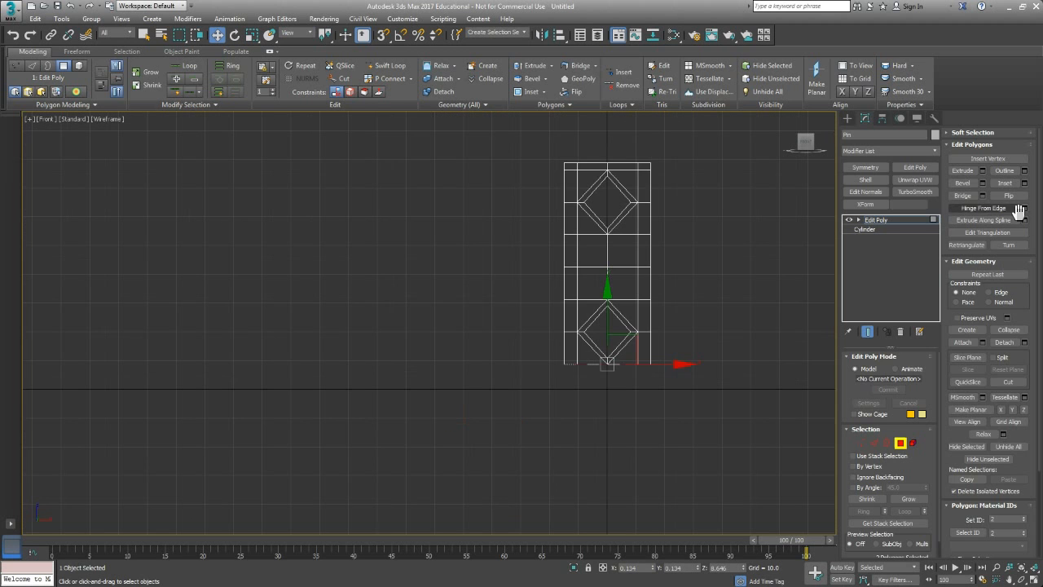
click(982, 170)
scroll(575, 410, up, 5)
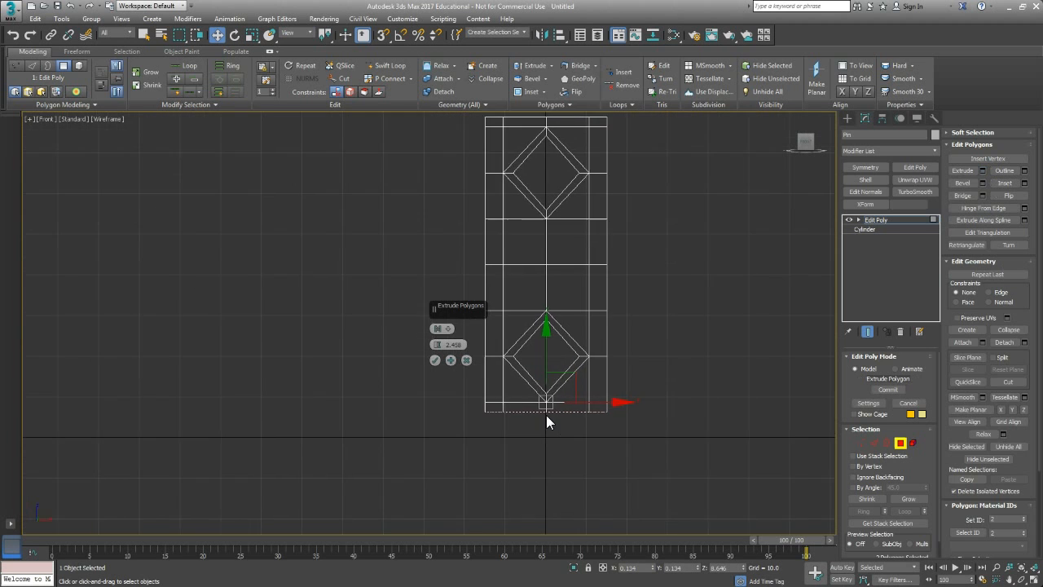
click(434, 360)
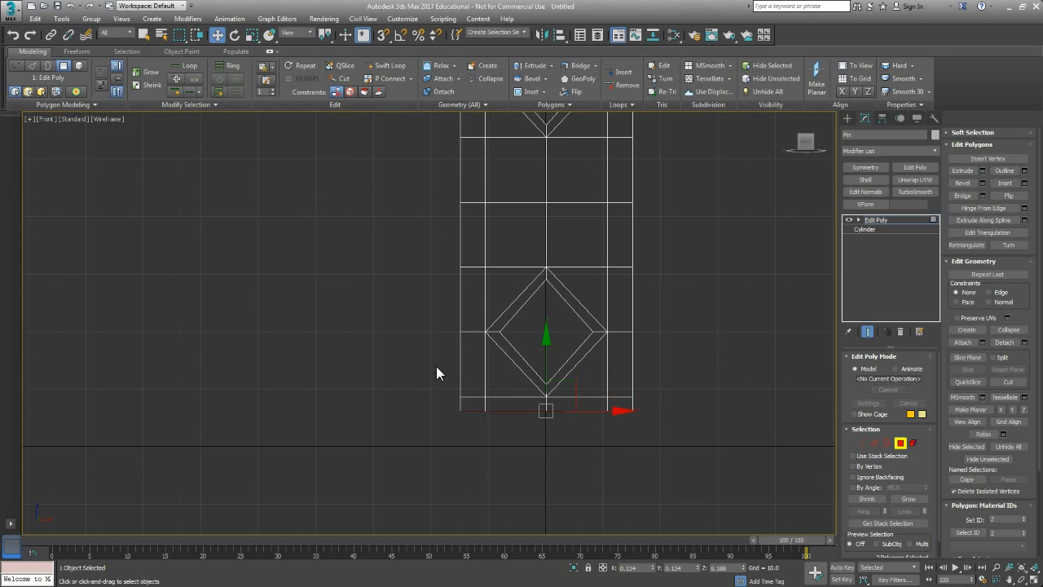
Extrude the bottom cap polygons a second time by 2.458 to add another ring below the lower diamond.
middle_drag(556, 434, 545, 359)
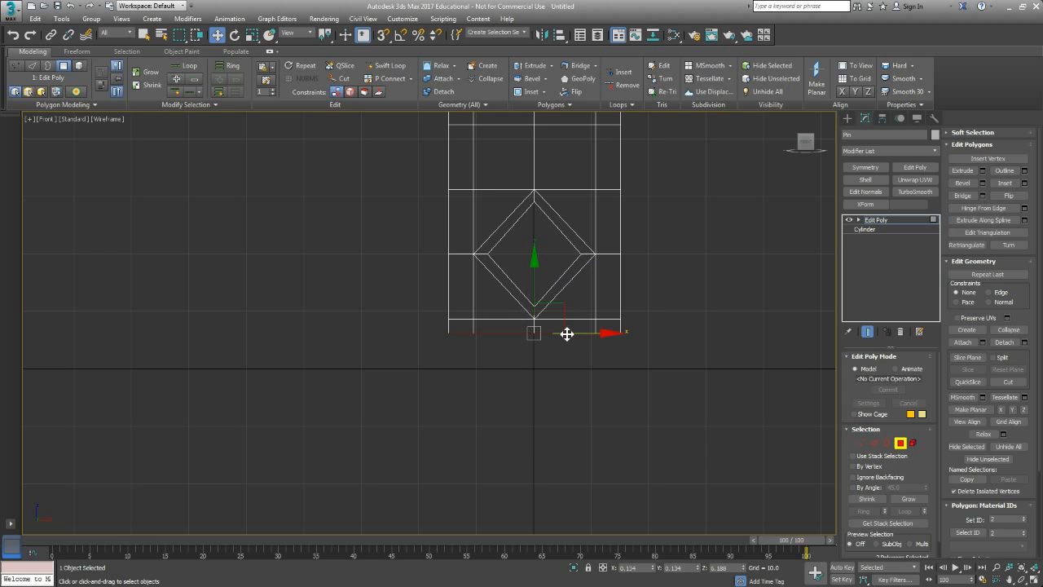
click(983, 170)
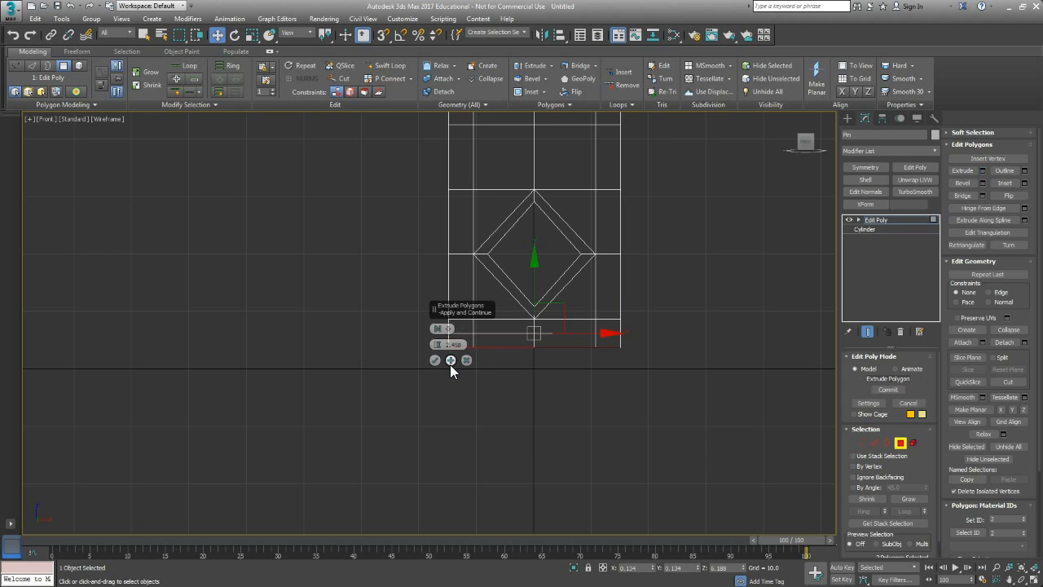
click(437, 360)
middle_drag(554, 351, 521, 318)
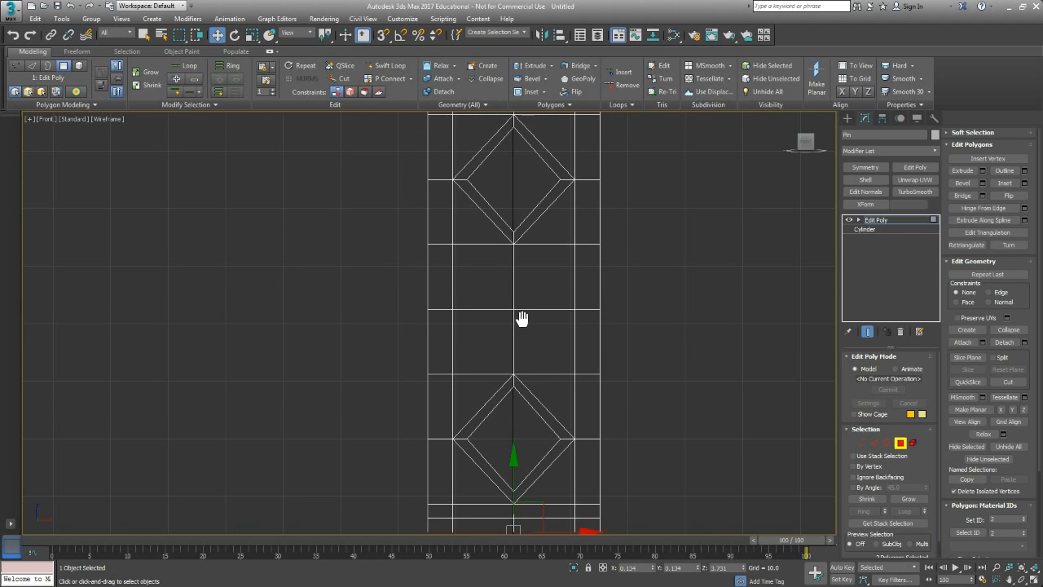
middle_drag(524, 376, 494, 357)
Remove the horizontal edge loop that touches the upper corner of the lower diamond, including its vertices.
click(860, 445)
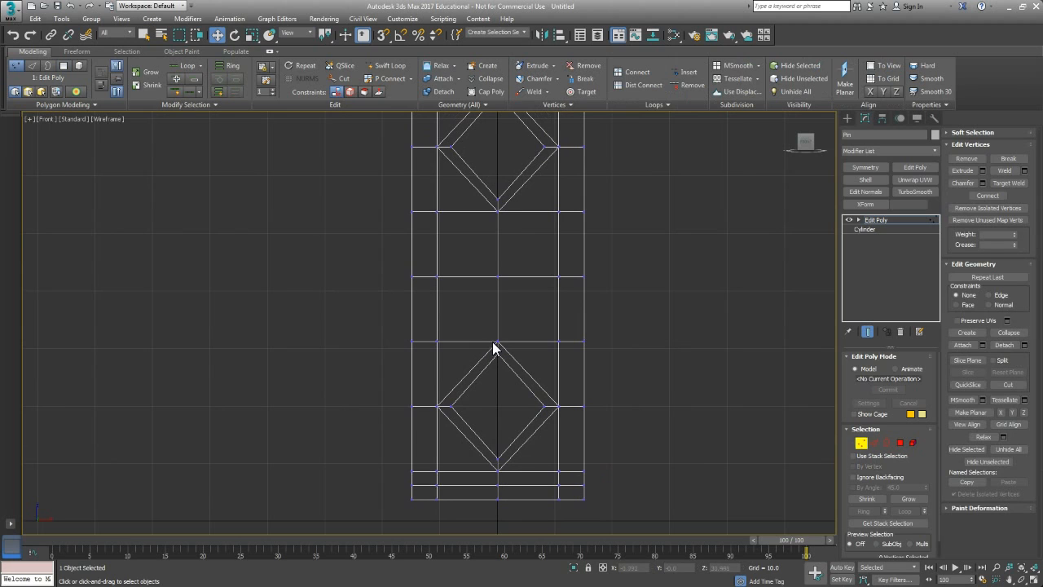
click(874, 442)
middle_drag(509, 334, 529, 327)
key(p)
middle_drag(533, 409, 484, 324)
double_click(538, 313)
ctrl+double_click(471, 311)
click(482, 318)
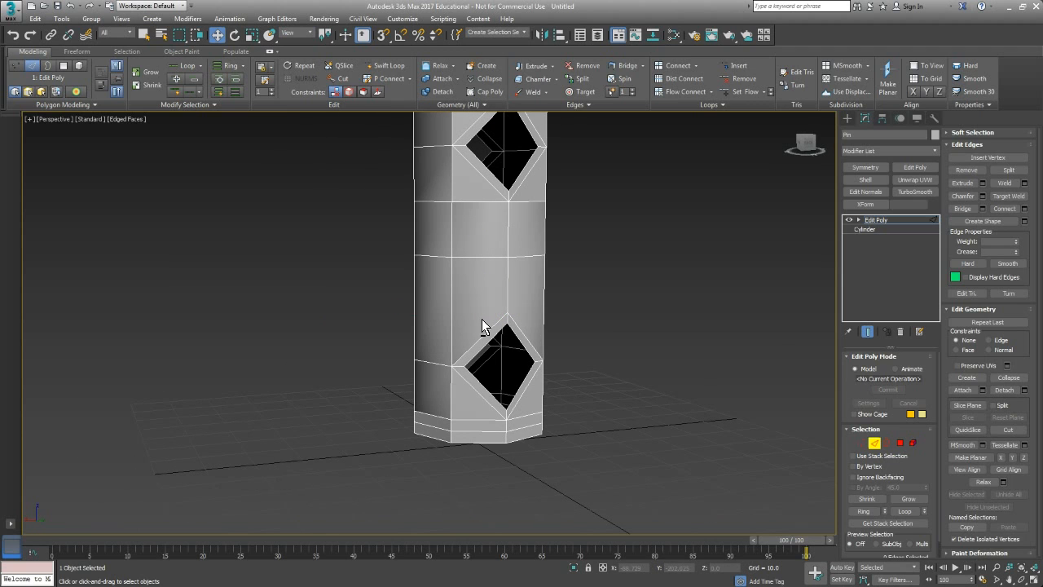
double_click(481, 319)
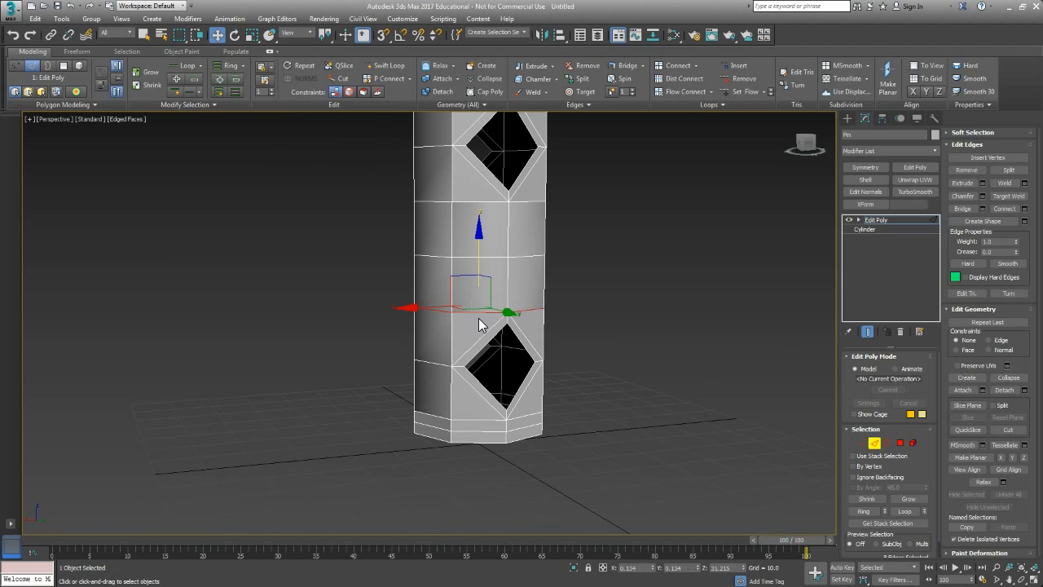
alt+middle_drag(480, 324, 476, 313)
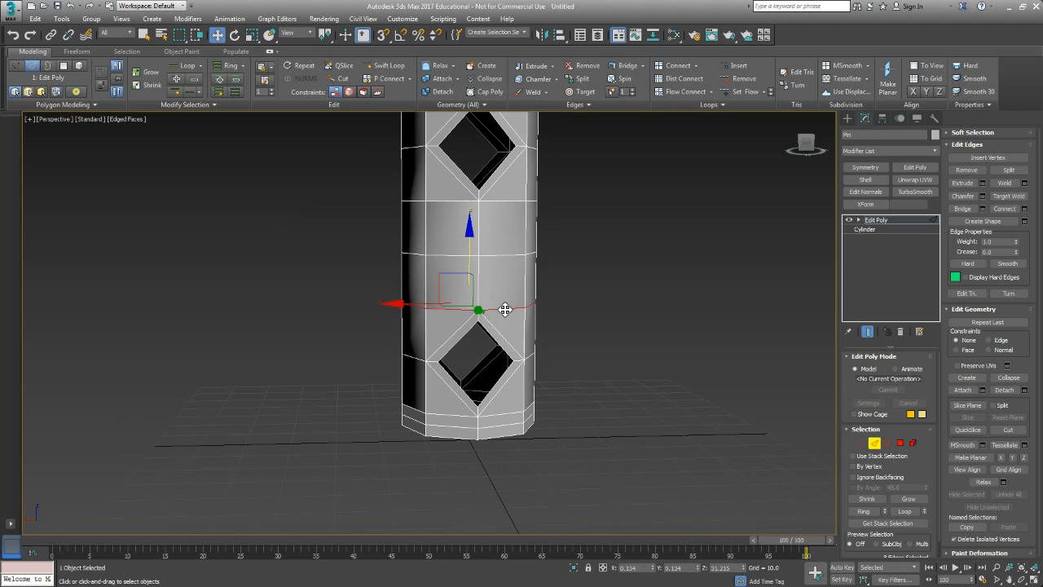
drag(477, 314, 459, 313)
key(ctrl+BackSpace)
Remove the horizontal edge loop that touches the lower corner of the upper diamond, including its vertices.
alt+middle_drag(493, 226, 419, 220)
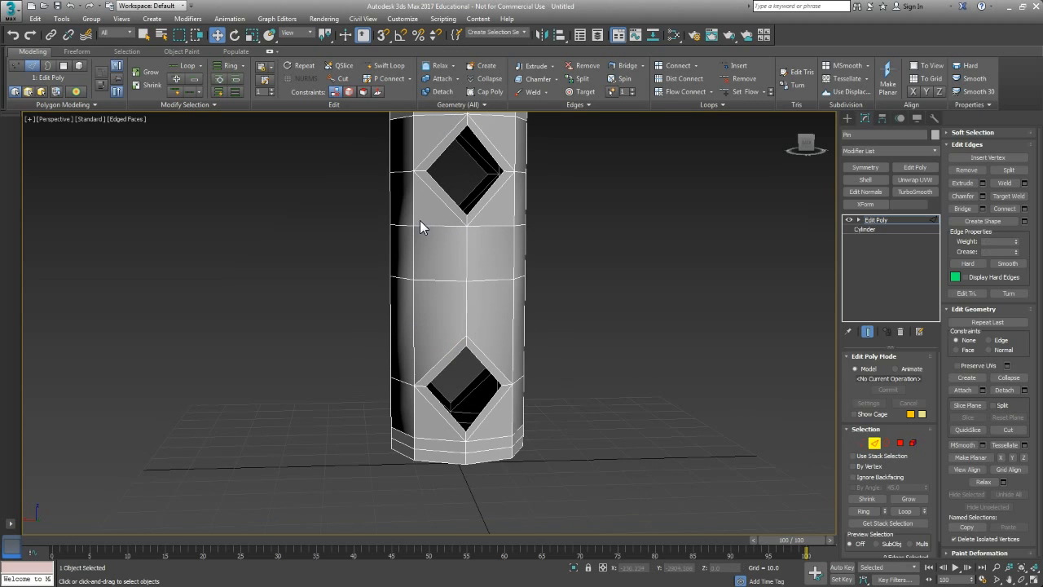
click(432, 228)
ctrl+double_click(500, 227)
key(ctrl+BackSpace)
Remove the horizontal edge loop between the upper diamond and the pin's top rim, including its vertices.
alt+middle_drag(466, 324, 494, 359)
click(494, 175)
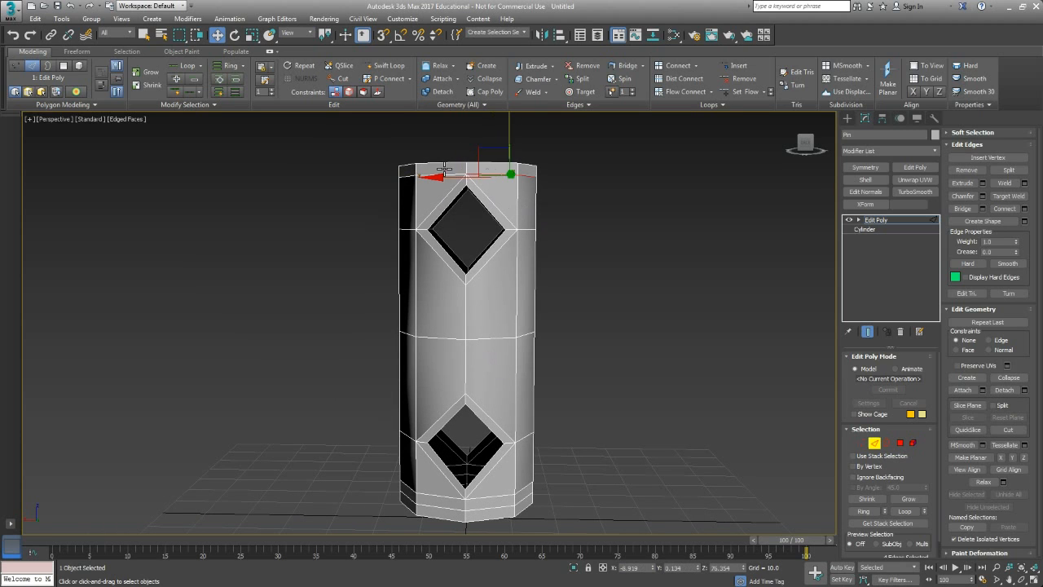
double_click(429, 176)
key(ctrl+BackSpace)
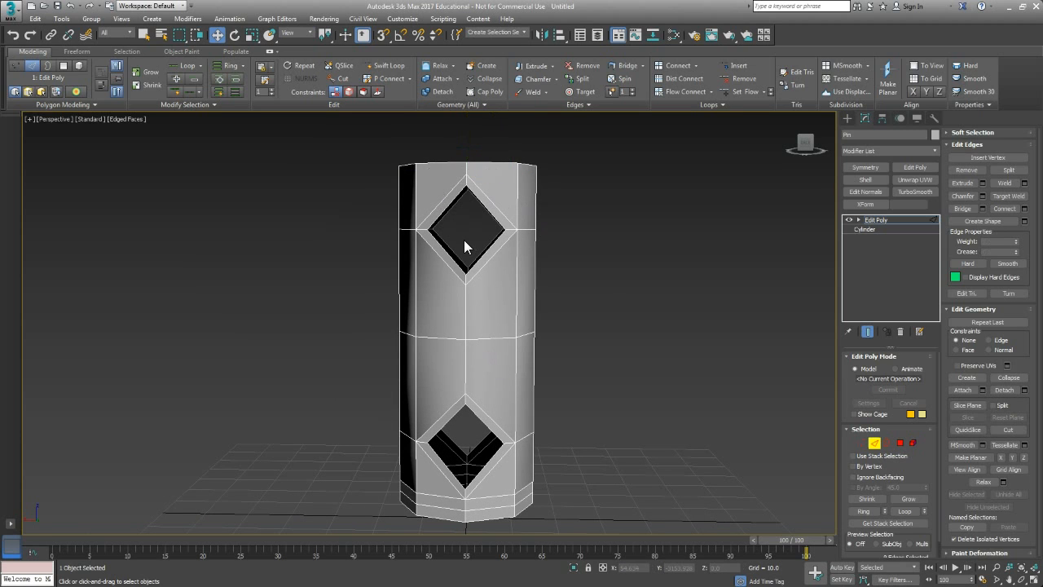
Remove the upper of the two horizontal edge loops below the lower diamond, including its vertices.
alt+middle_drag(562, 276, 569, 342)
middle_drag(570, 342, 572, 315)
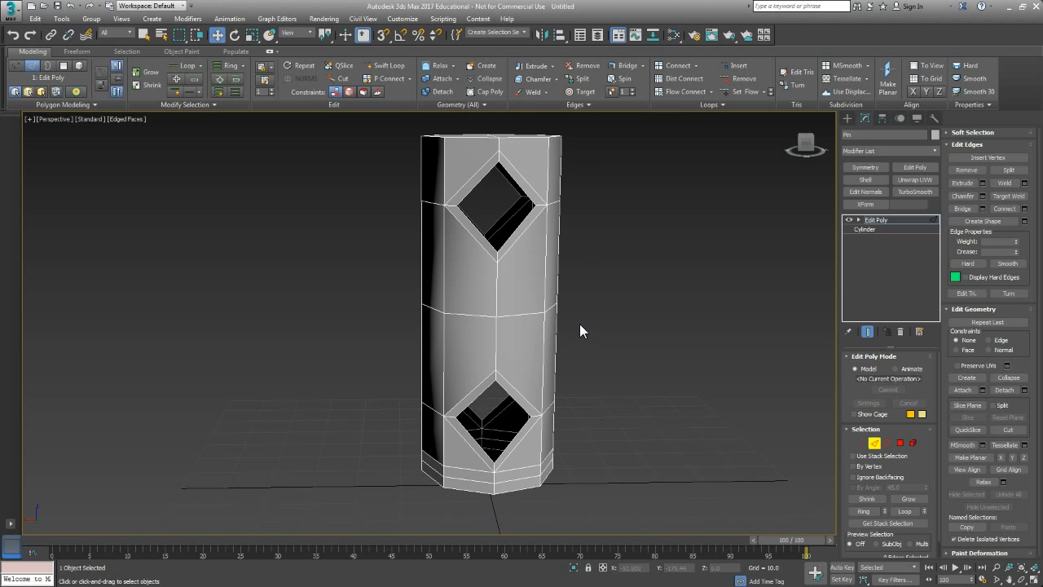
alt+middle_drag(554, 397, 530, 399)
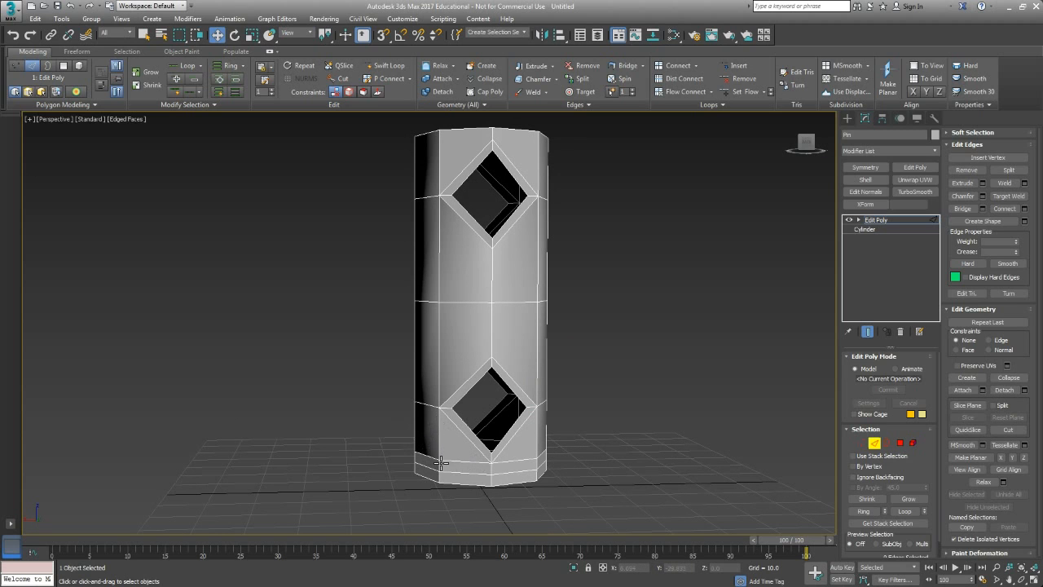
middle_drag(501, 451, 507, 466)
double_click(473, 476)
ctrl+double_click(517, 476)
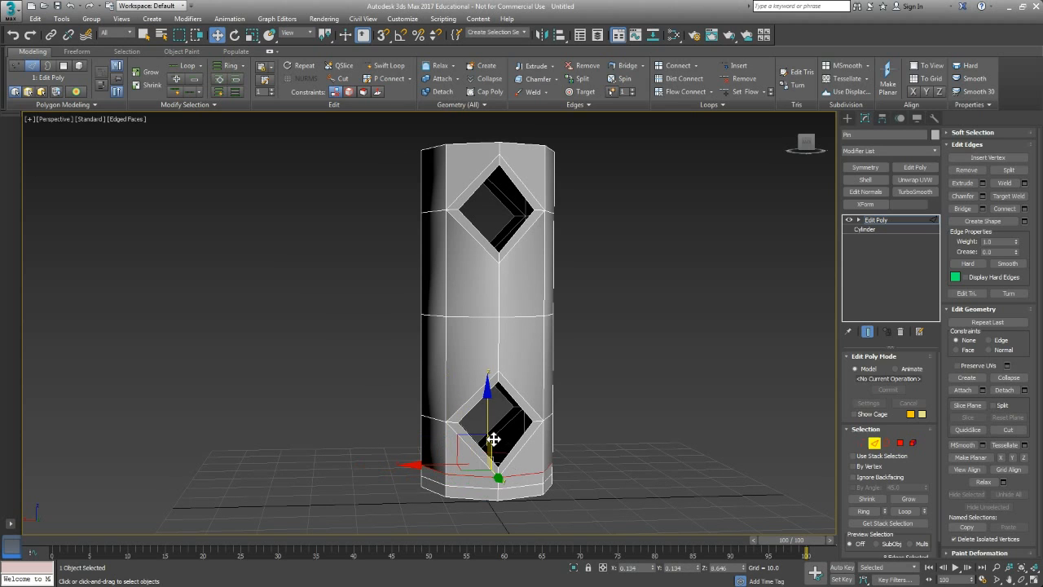
key(ctrl+BackSpace)
Connect the vertical edges between the middle loop and the lower diamond with 1 segment, pinch 0 and slide 0.
alt+middle_drag(513, 407, 517, 405)
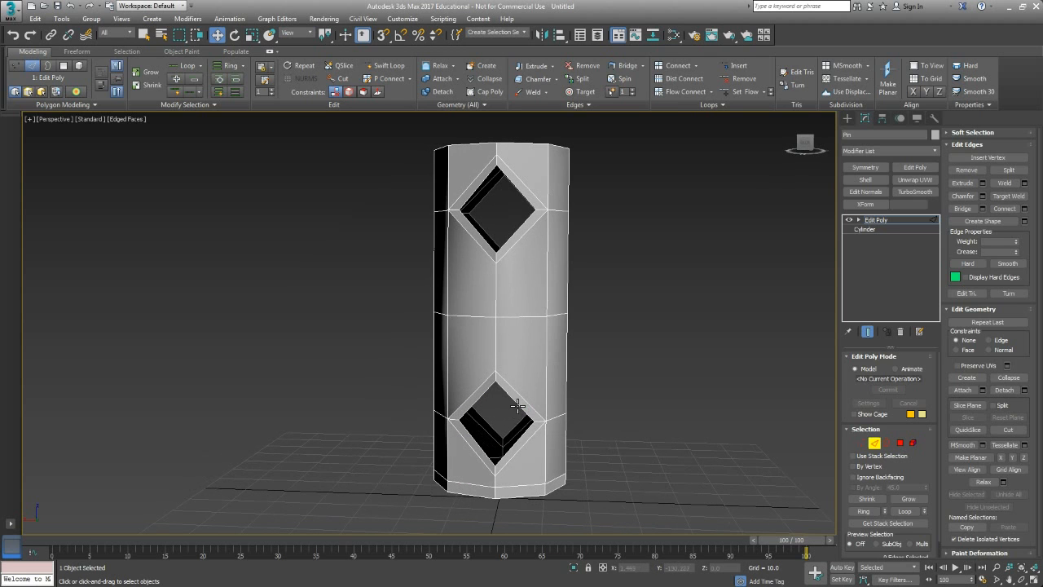
alt+middle_drag(483, 267, 396, 357)
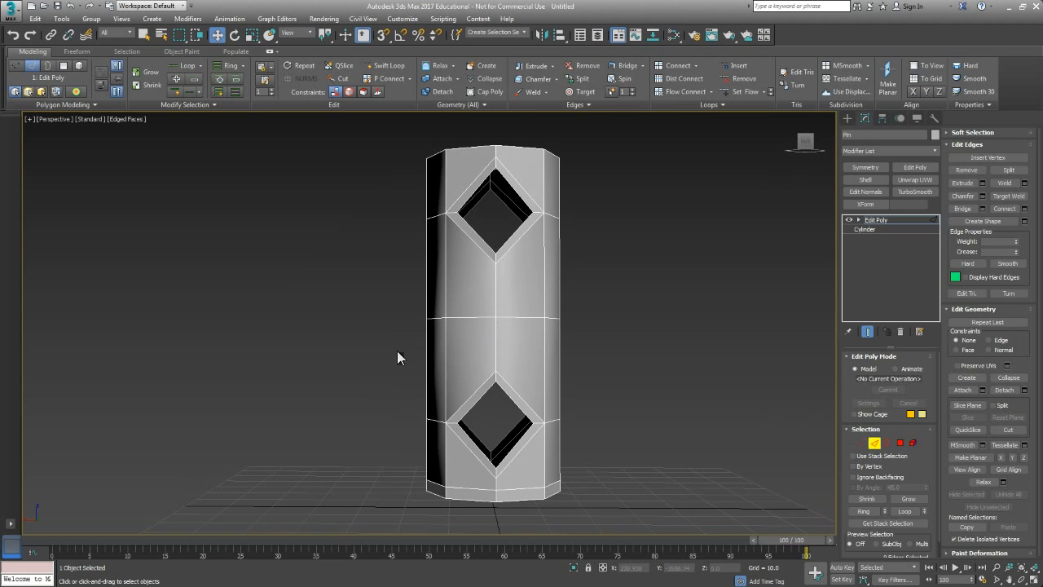
drag(665, 345, 667, 345)
alt+middle_drag(596, 363, 507, 363)
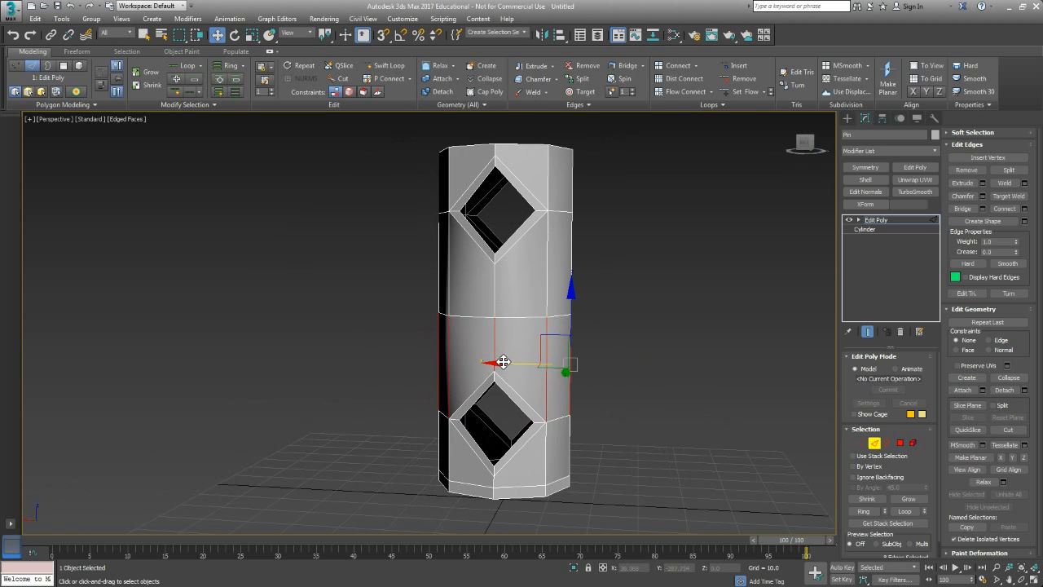
click(1023, 210)
alt+middle_drag(535, 400, 453, 383)
click(451, 377)
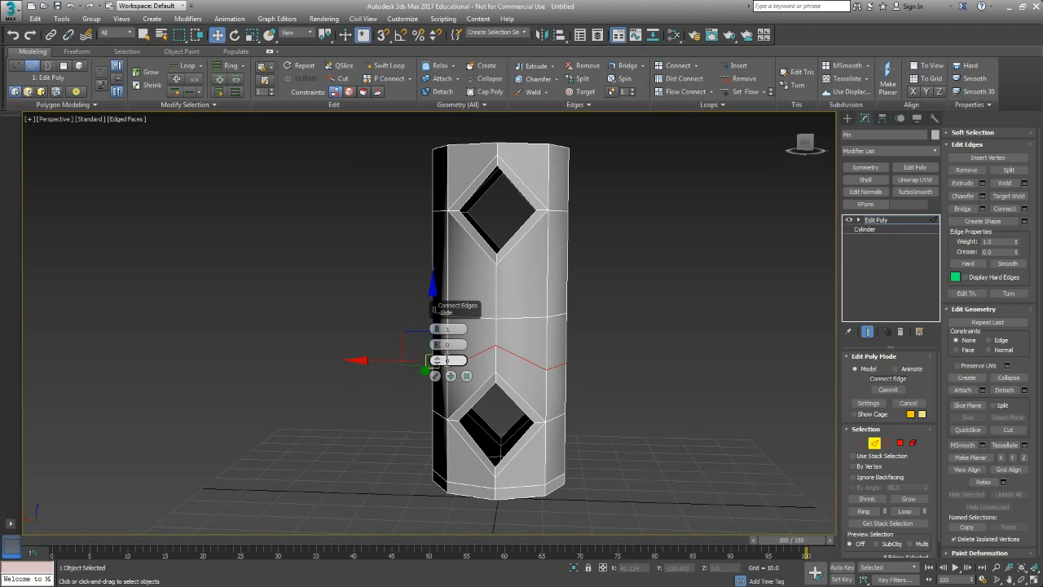
click(435, 378)
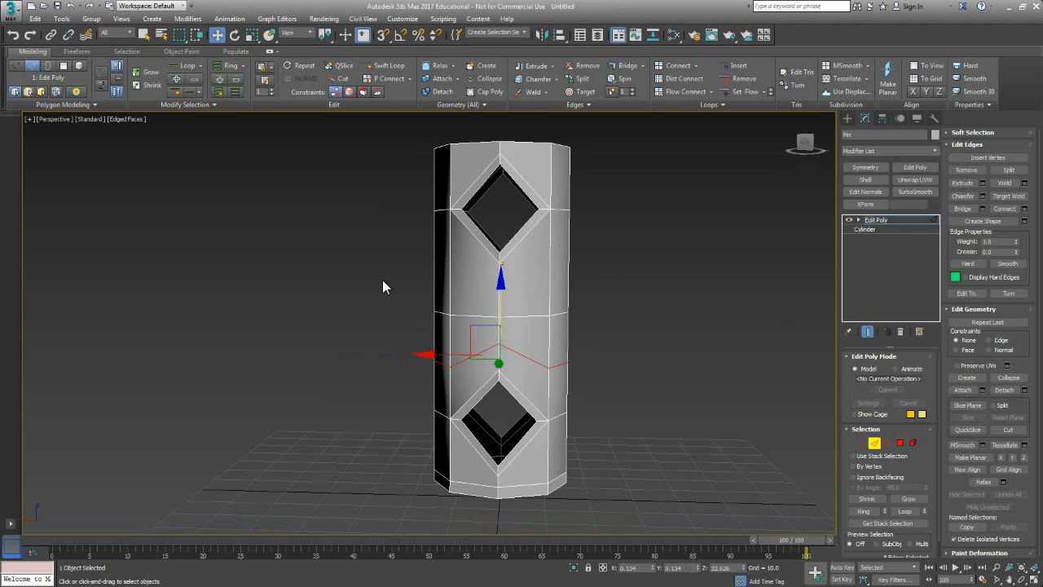
Connect the vertical edges between the upper diamond and the middle loop with 1 segment and pinch 0.
drag(630, 293, 633, 293)
click(1024, 208)
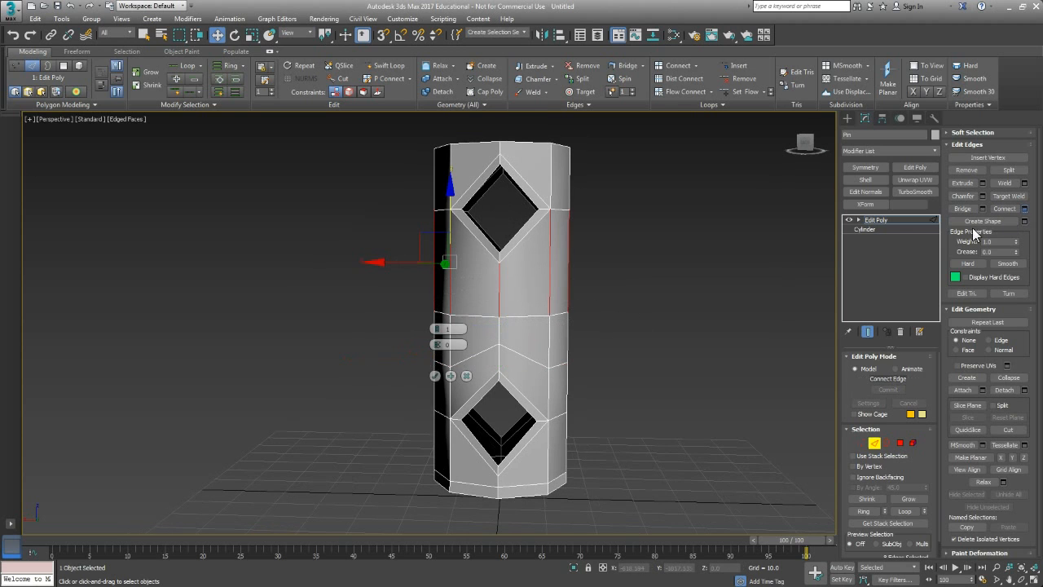
click(433, 377)
Connect the ring of vertical edges between the upper diamond and the top rim with one new edge loop.
alt+middle_drag(433, 376, 545, 360)
click(432, 262)
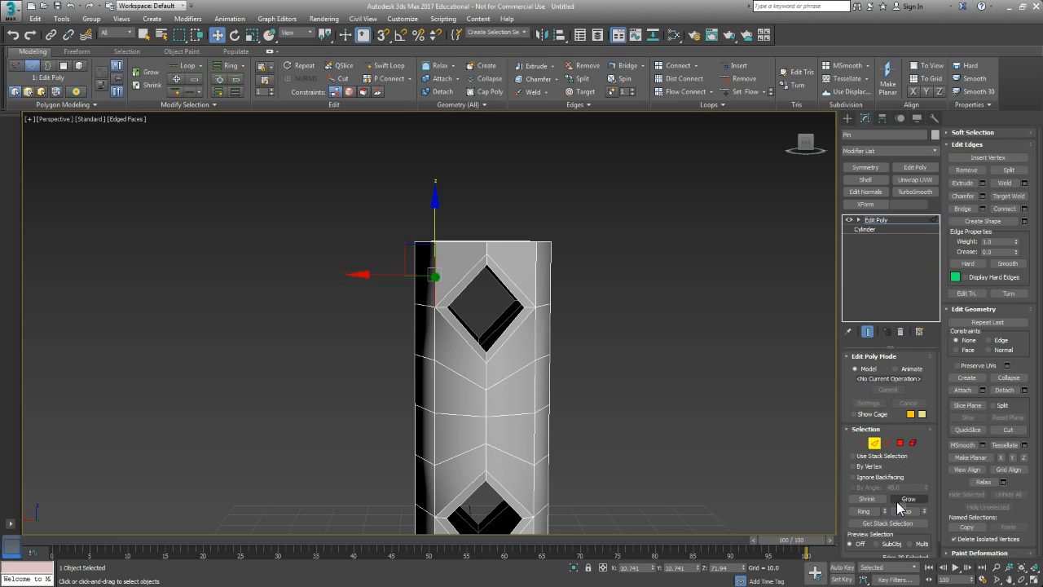
click(867, 511)
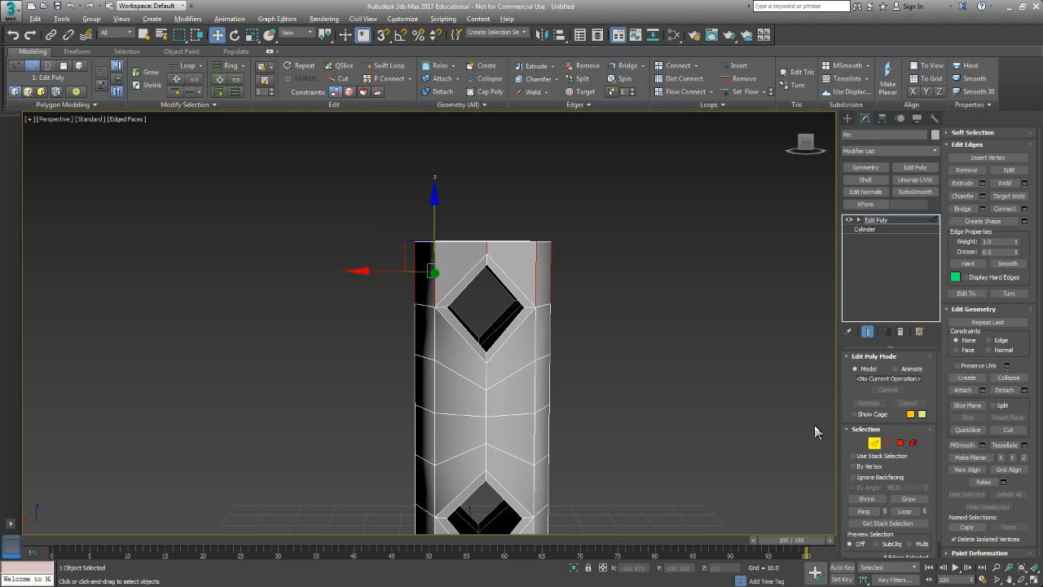
click(1023, 209)
middle_drag(492, 336, 513, 305)
click(435, 375)
Connect the ring of vertical edges between the lower diamond and the bottom band with one new edge loop.
middle_drag(489, 435, 494, 377)
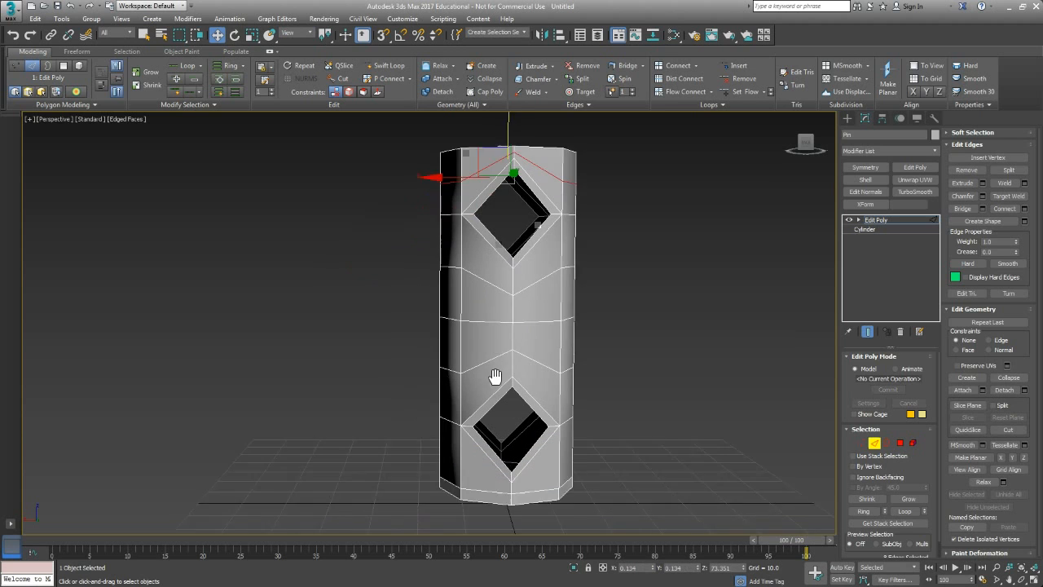
middle_drag(538, 469, 528, 394)
click(451, 400)
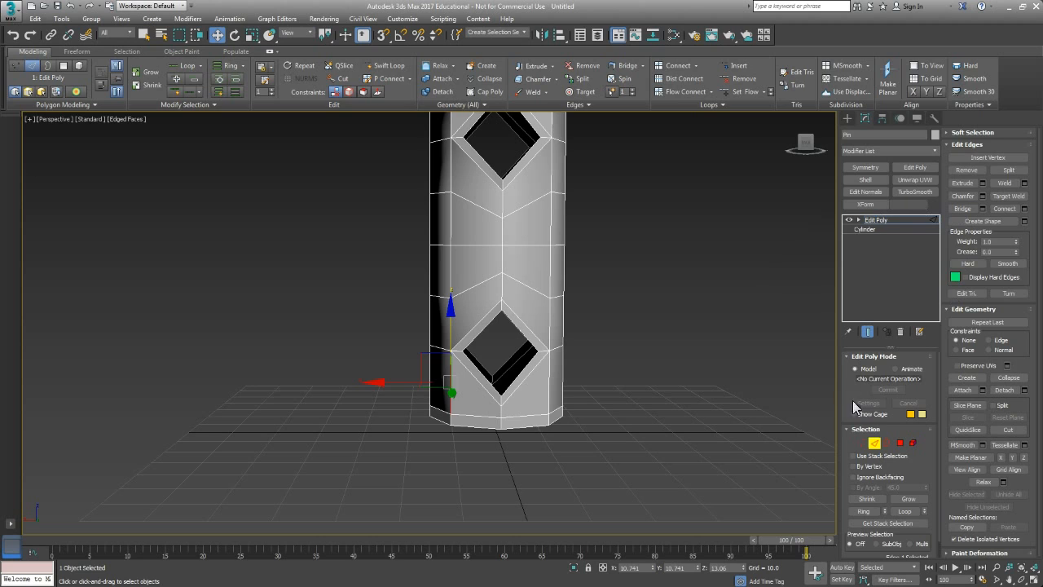
click(867, 514)
click(1024, 214)
click(438, 383)
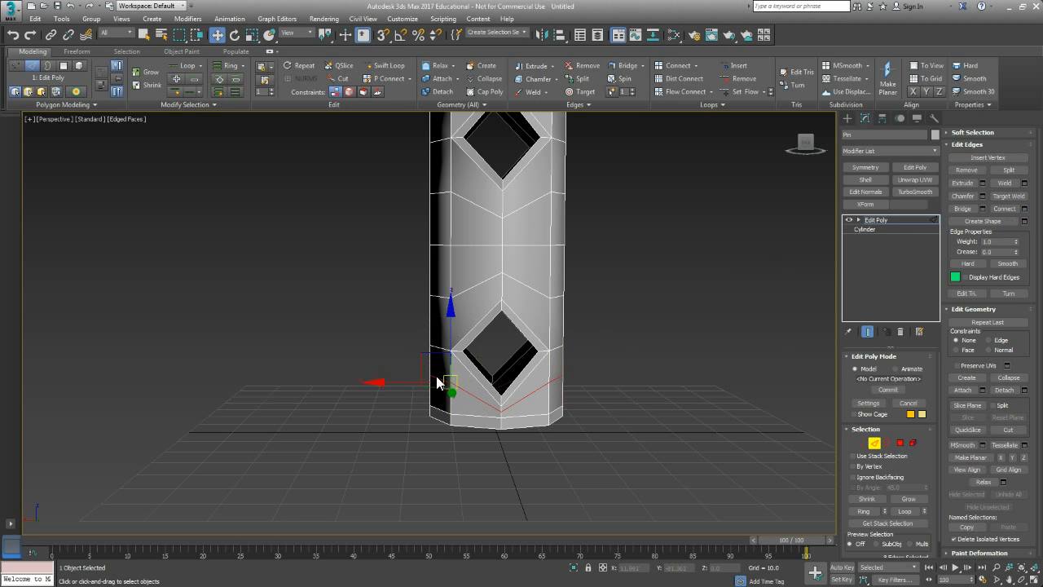
In the front view, move the new top loop's side vertices down to about Z 66.3, parallel to the upper diamond's frame.
middle_drag(485, 279, 488, 309)
middle_drag(550, 248, 507, 255)
key(f)
middle_drag(556, 223, 544, 252)
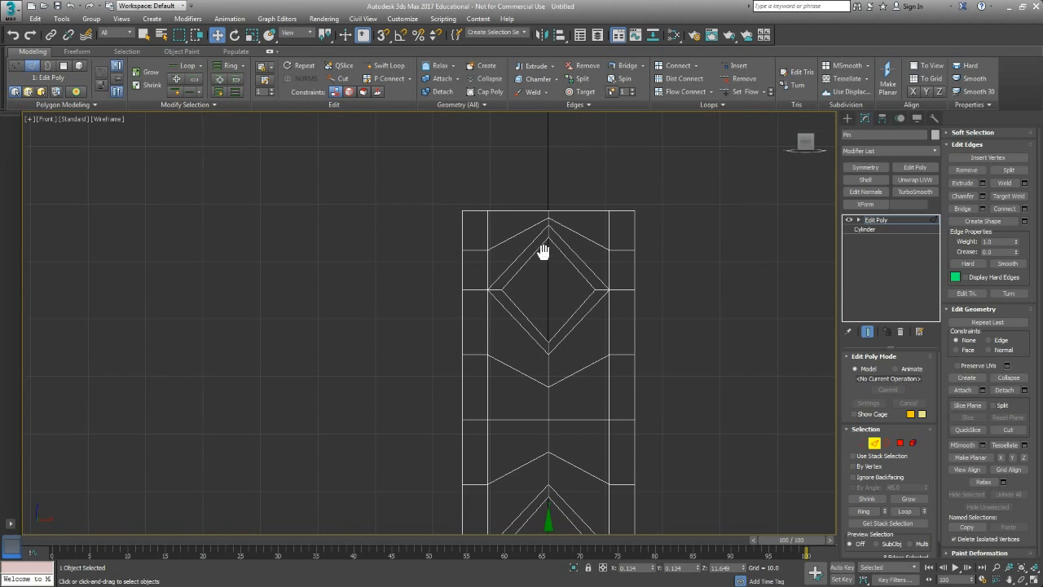
click(862, 444)
scroll(612, 265, up, 4)
drag(580, 276, 581, 275)
ctrl+drag(377, 291, 393, 270)
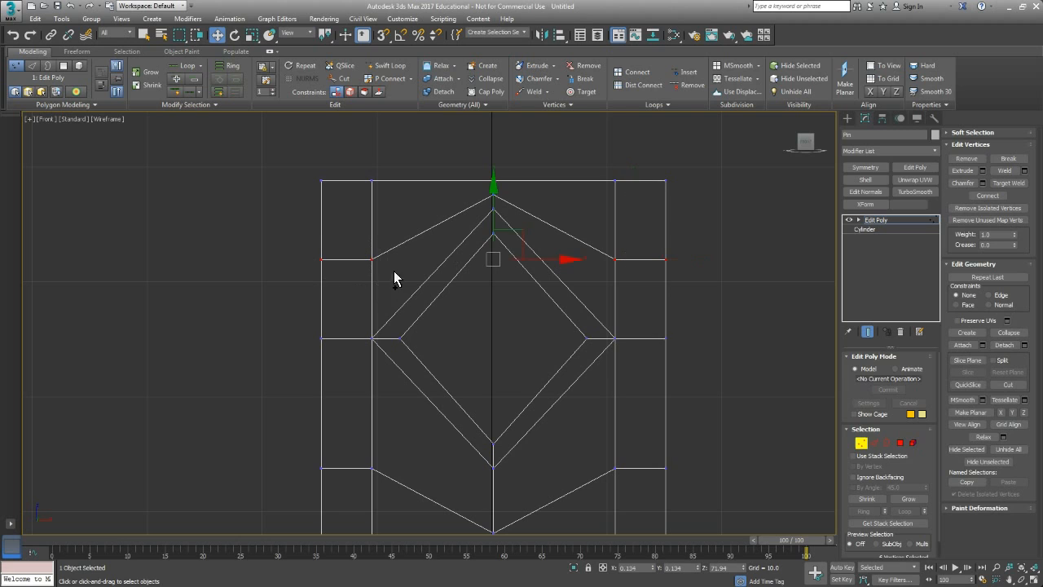
drag(496, 207, 479, 271)
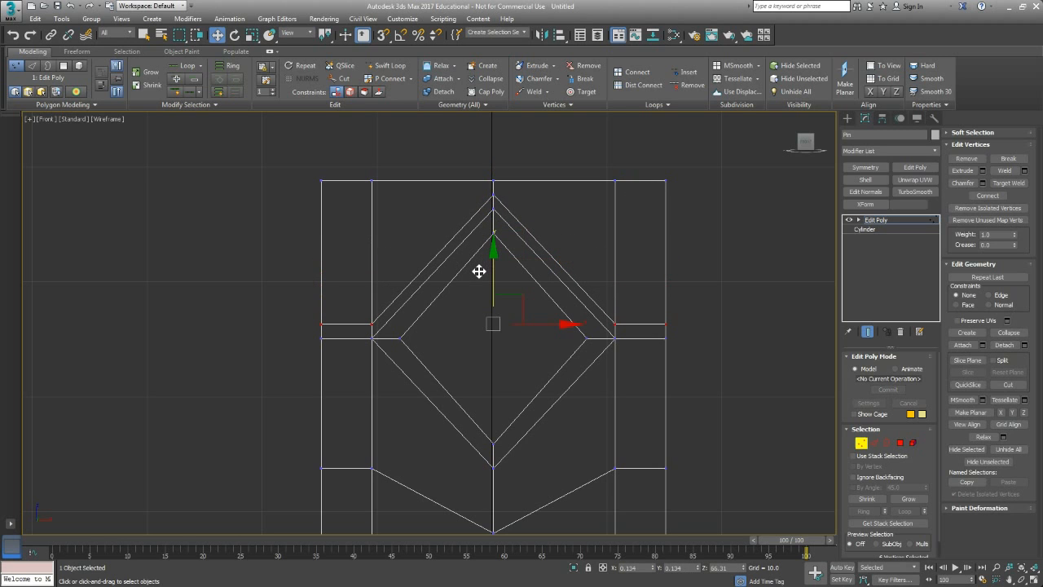
Lower the outermost vertices of the two loops beside the upper diamond so their edges continue the diamond's diagonal slope.
middle_drag(371, 351, 354, 312)
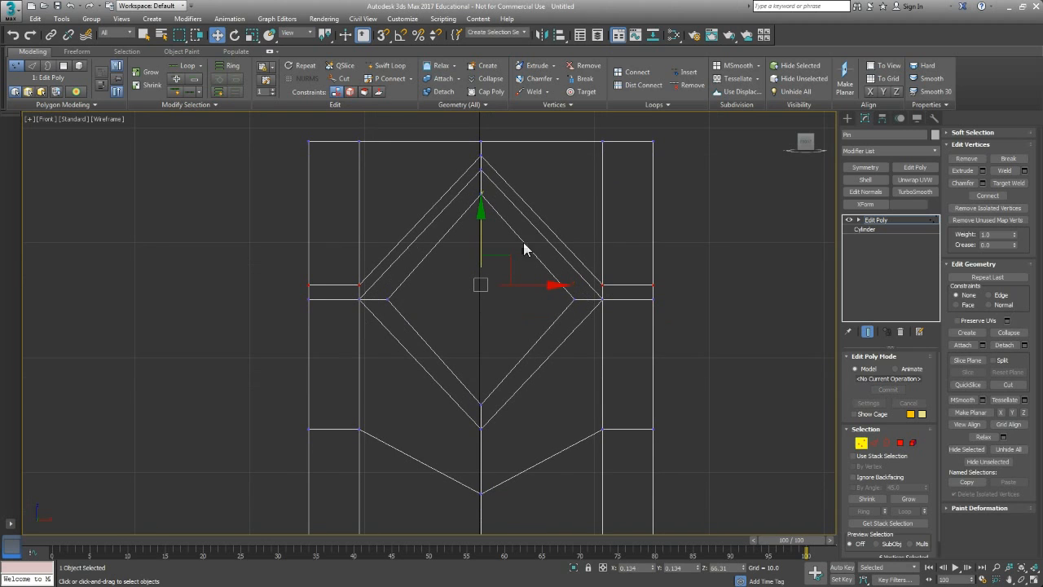
drag(639, 335, 638, 334)
ctrl+drag(310, 289, 335, 338)
drag(481, 238, 480, 289)
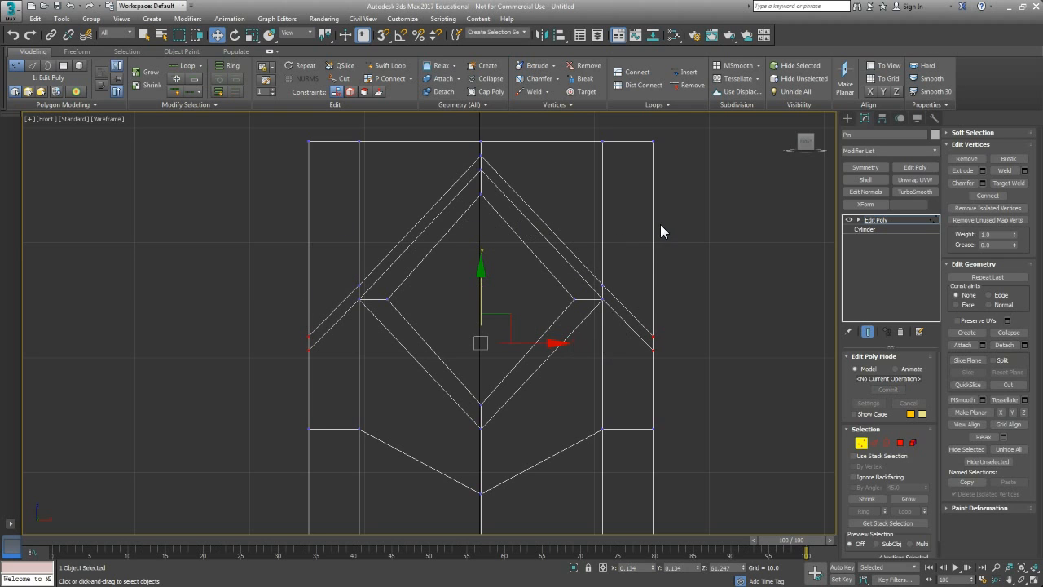
In the front view, lower the top rim's vertices on both sides onto the slope beside the upper diamond.
drag(725, 173, 725, 173)
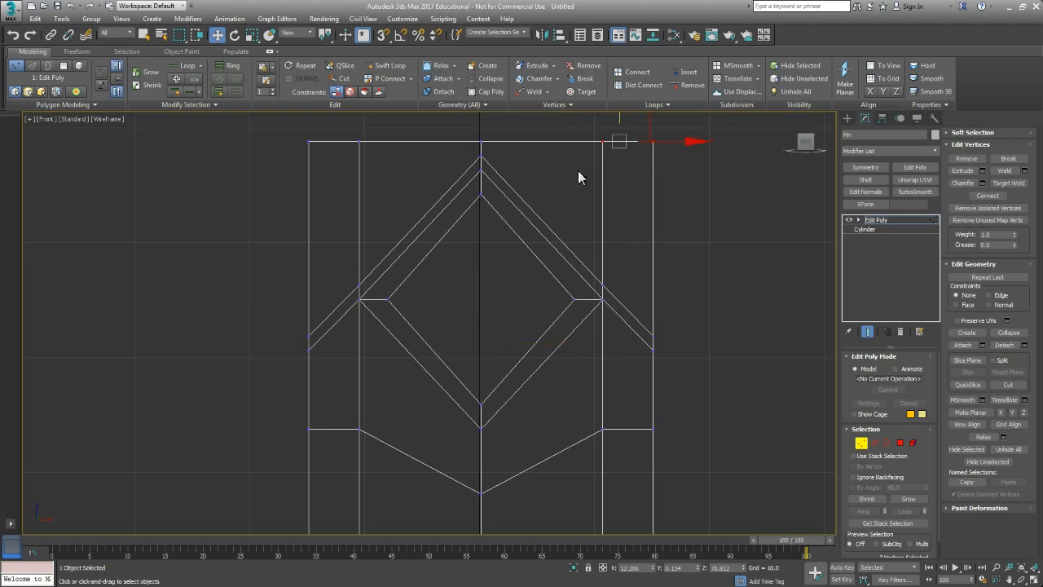
middle_drag(496, 136, 502, 185)
drag(484, 145, 485, 271)
Lower the top rim's outermost vertices further so the rim continues parallel to the two diagonal loops, and clear the selection.
drag(701, 286, 643, 339)
ctrl+drag(299, 304, 335, 337)
middle_drag(462, 345, 469, 303)
drag(493, 228, 494, 277)
mouse_move(658, 359)
middle_down()
mouse_move(671, 317)
mouse_move(530, 300)
mouse_move(634, 307)
mouse_move(553, 318)
mouse_move(529, 267)
middle_up()
key(p)
mouse_move(529, 267)
middle_down()
mouse_move(526, 298)
mouse_move(542, 312)
mouse_move(515, 317)
middle_up()
click(655, 315)
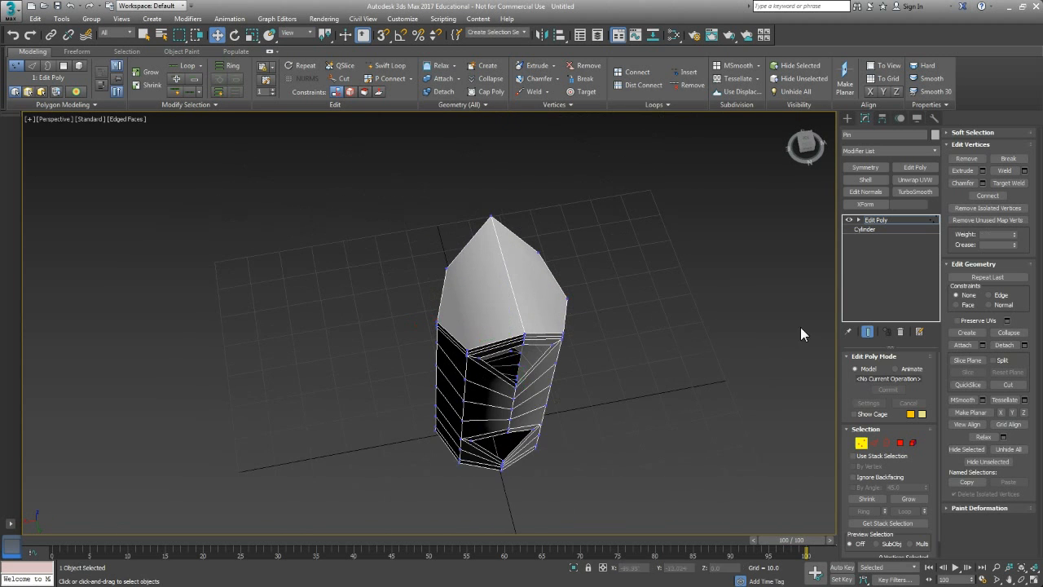
Cut a new edge straight across the top cap between its two opposite side vertices, crossing the central ridge.
click(1008, 385)
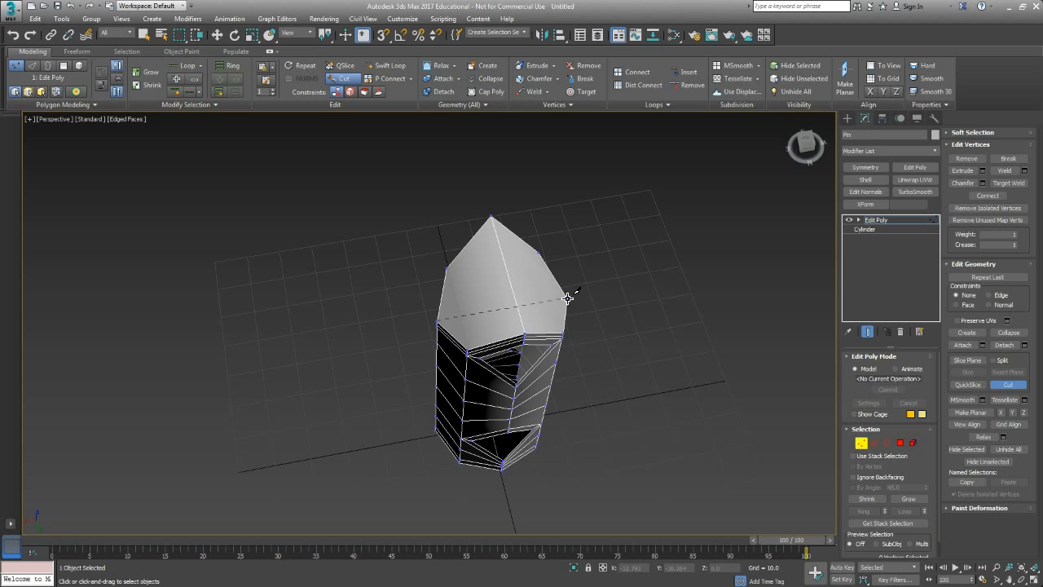
key(t)
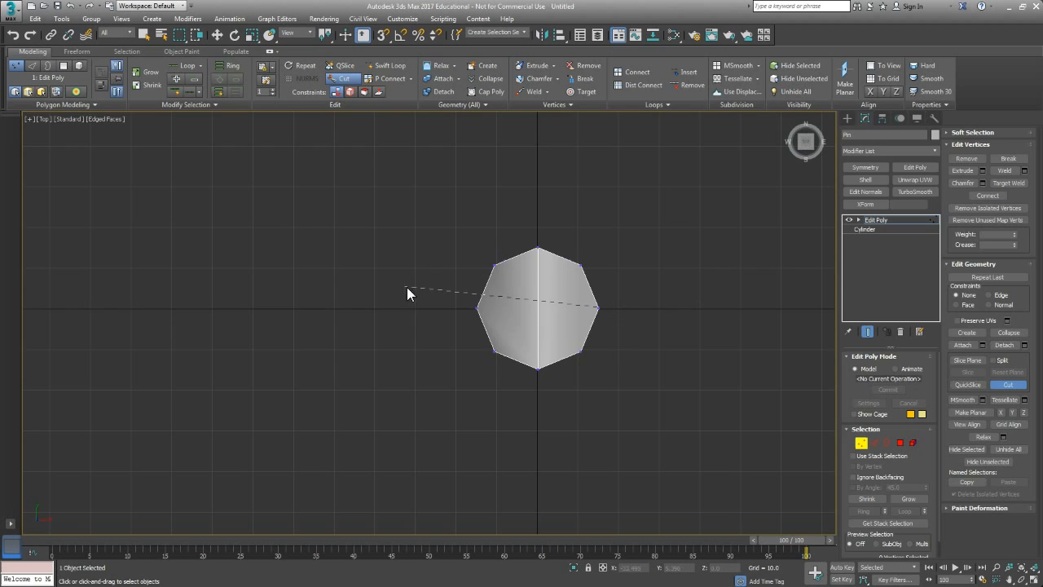
click(477, 307)
right_click(638, 339)
middle_drag(559, 369, 618, 341)
key(p)
alt+middle_drag(509, 323, 377, 278)
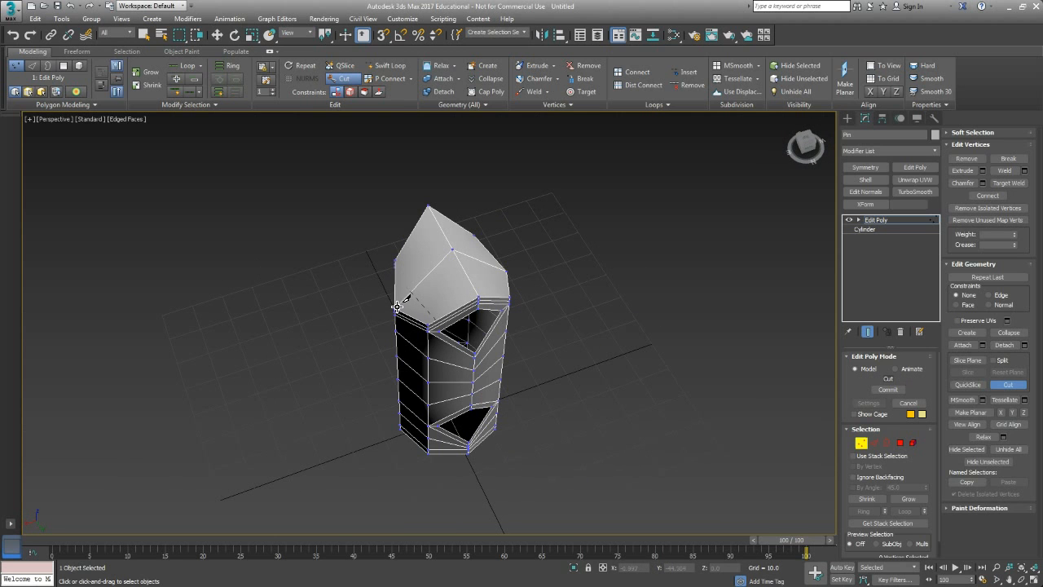
click(507, 270)
middle_drag(467, 298, 481, 310)
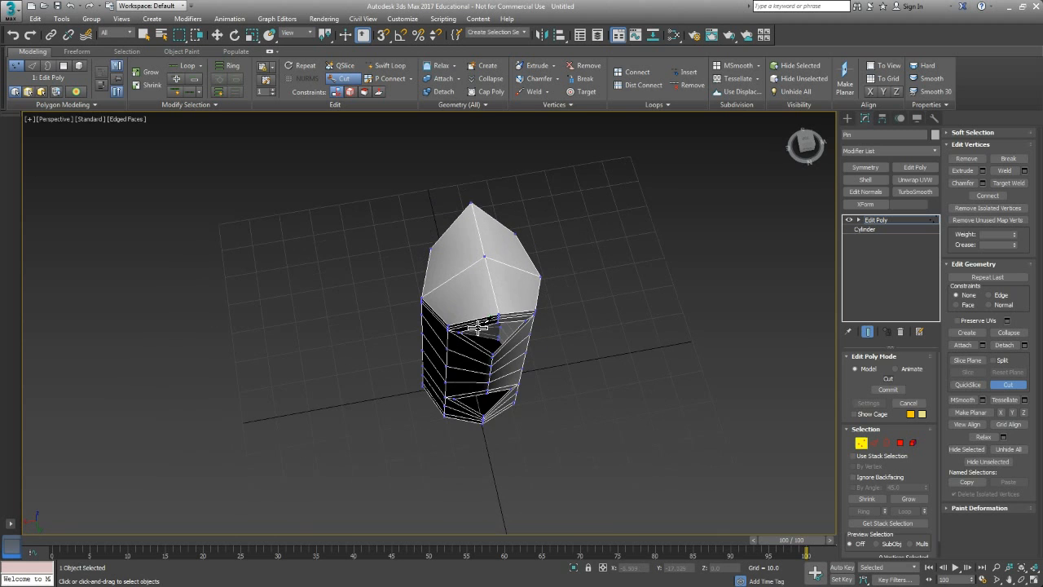
key(t)
mouse_move(538, 355)
alt+middle_down()
mouse_move(554, 285)
mouse_move(560, 342)
mouse_move(541, 342)
alt+middle_up()
key(p)
click(1008, 384)
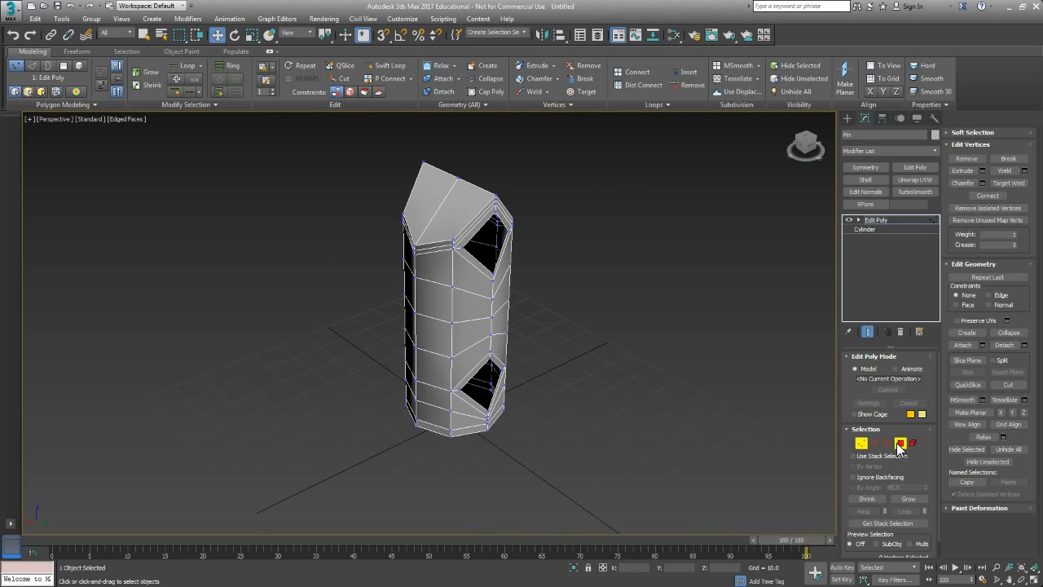
Select all the polygons of the peaked top cap and inset them together by 0.982.
click(899, 443)
scroll(458, 244, up, 5)
click(403, 233)
ctrl+click(463, 250)
alt+middle_drag(559, 251, 482, 302)
ctrl+click(475, 279)
ctrl+click(499, 254)
alt+middle_drag(498, 254, 636, 316)
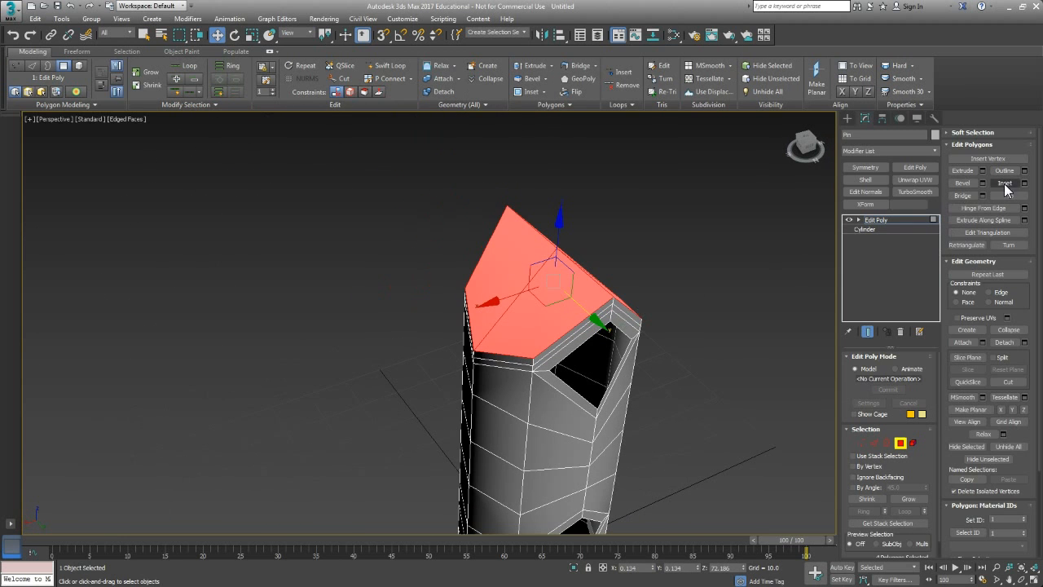
click(1025, 183)
drag(436, 345, 438, 358)
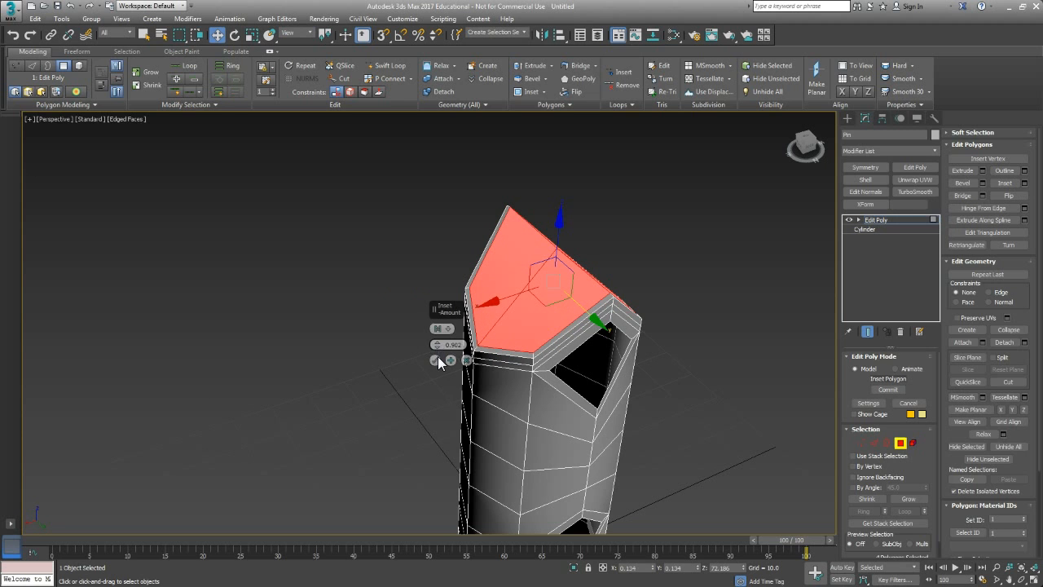
click(435, 360)
Select polygon loops near the top rim and on the pin's body to examine how they run around the mesh.
middle_drag(433, 361, 424, 377)
scroll(501, 359, up, 5)
click(496, 379)
shift+click(573, 380)
scroll(580, 375, down, 5)
alt+middle_drag(580, 374, 462, 300)
alt+middle_drag(660, 399, 545, 414)
click(540, 212)
shift+click(533, 179)
Connect the ring of vertical edges in the bottom band with one edge loop slid close to the bottom rim.
scroll(540, 366, up, 4)
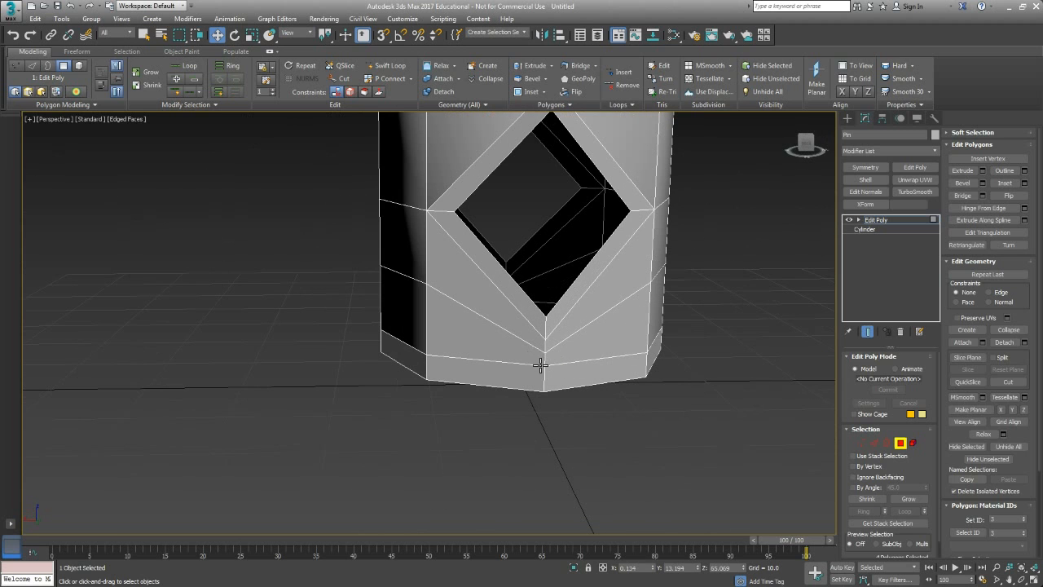
key(2)
click(543, 370)
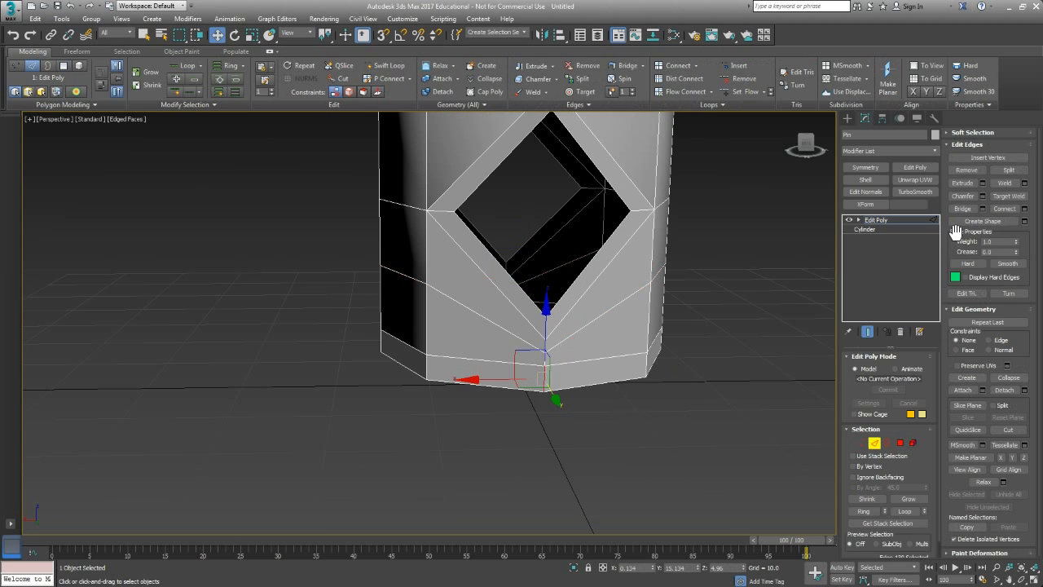
click(849, 511)
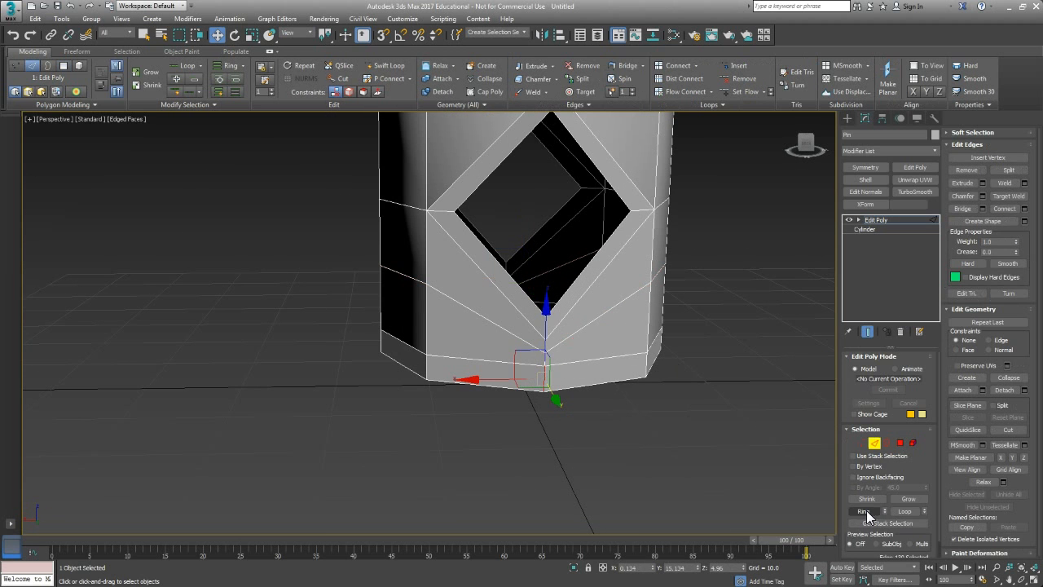
click(1024, 208)
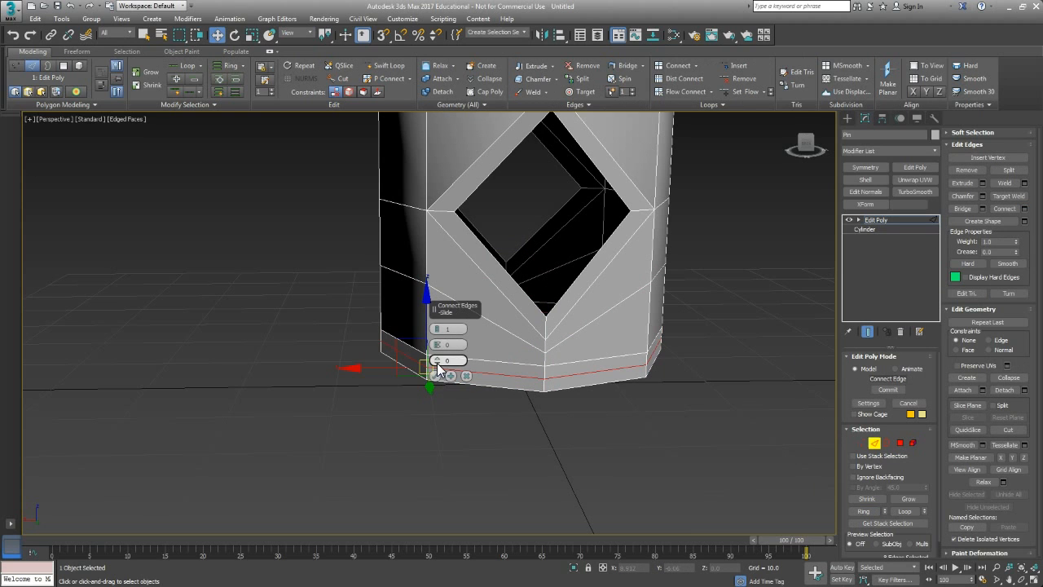
drag(436, 377, 448, 202)
click(435, 375)
click(545, 402)
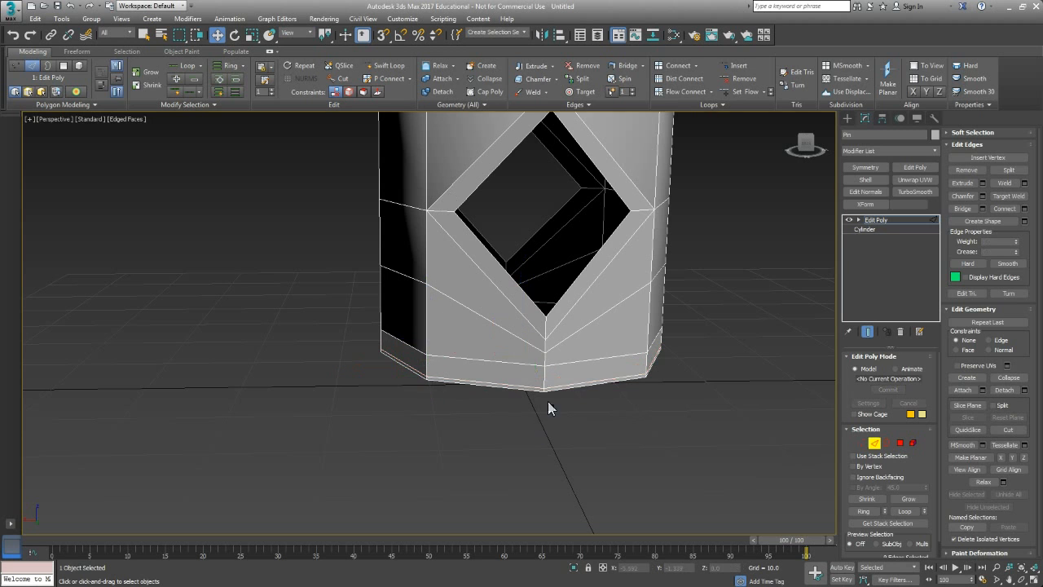
middle_drag(548, 401, 534, 444)
Bridge the front and back borders of the lower diamond opening with 1 segment to form a closed tunnel.
click(874, 443)
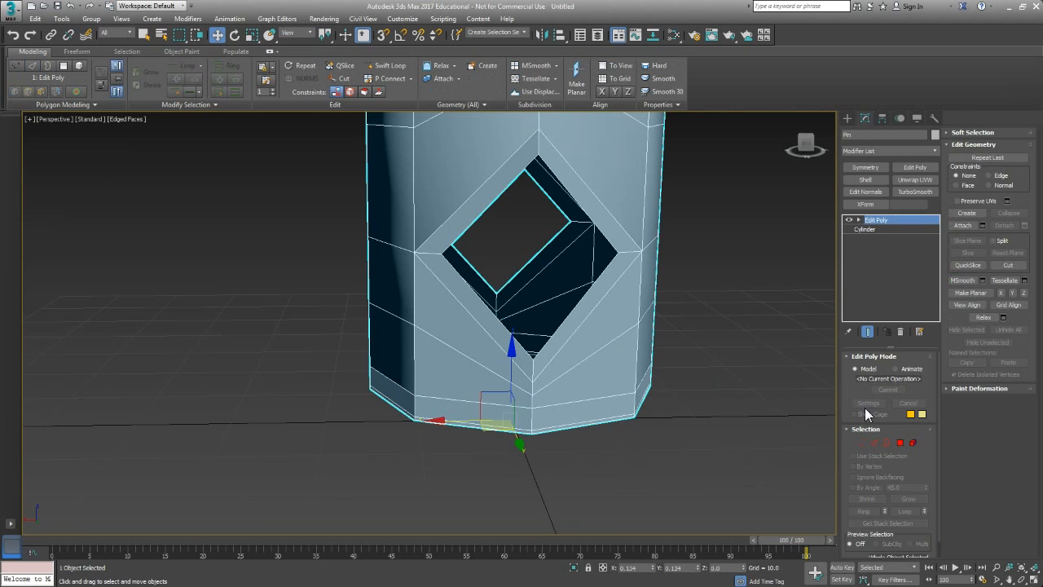
click(886, 443)
click(603, 286)
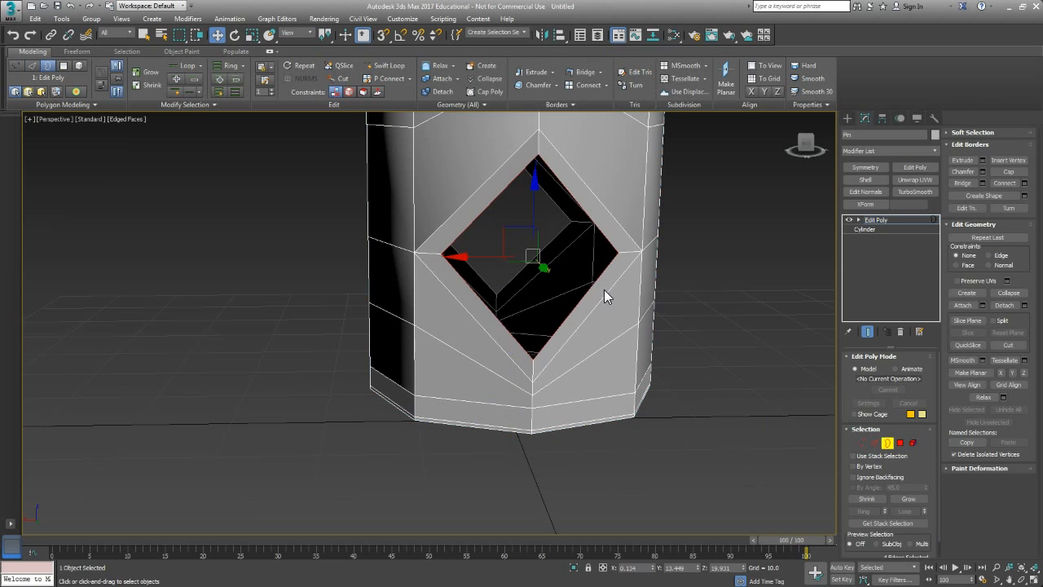
ctrl+click(548, 246)
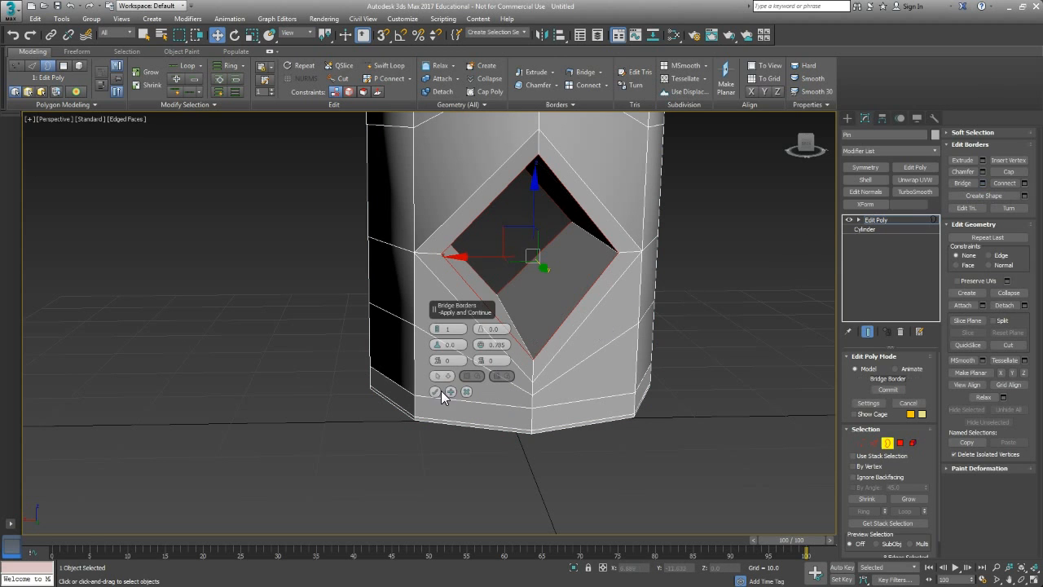
click(438, 388)
Bridge the two opposite borders of the upper diamond opening and leave border editing.
alt+middle_drag(439, 389, 561, 262)
click(560, 261)
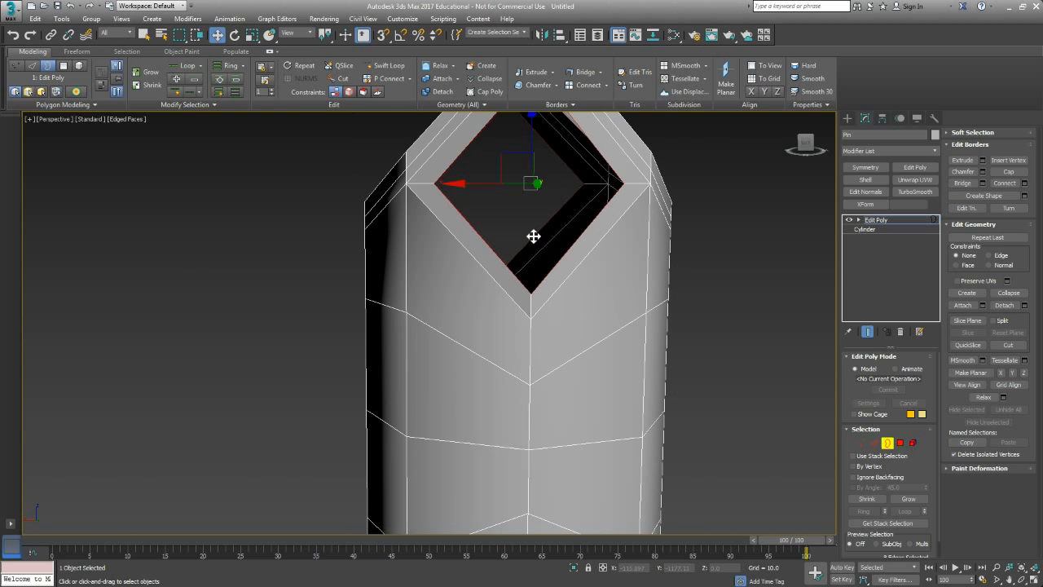
scroll(594, 305, down, 5)
alt+middle_drag(596, 345, 623, 372)
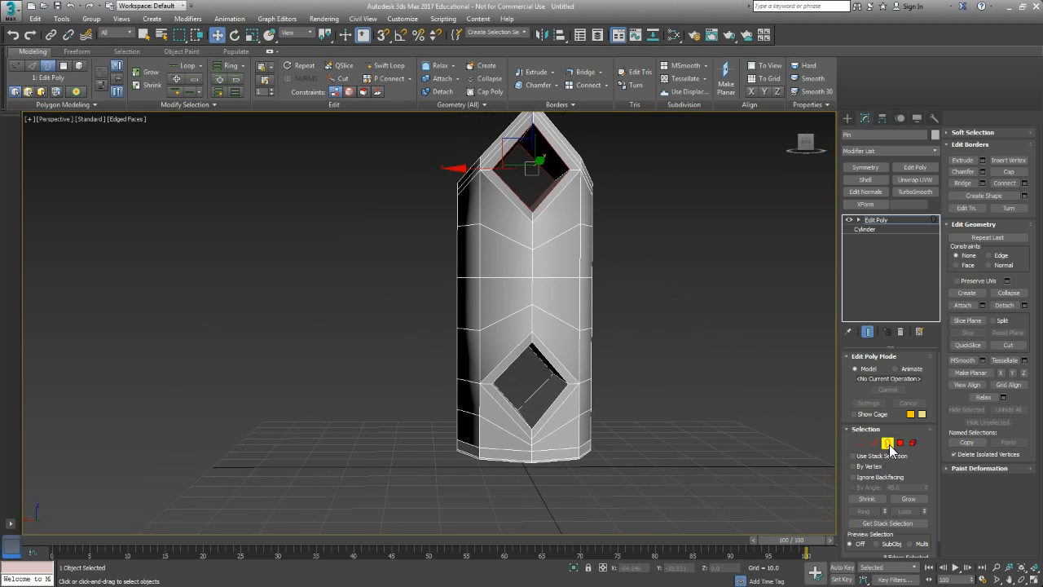
click(888, 442)
Apply a TurboSmooth modifier with 2 iterations to the pin and deselect it.
click(915, 191)
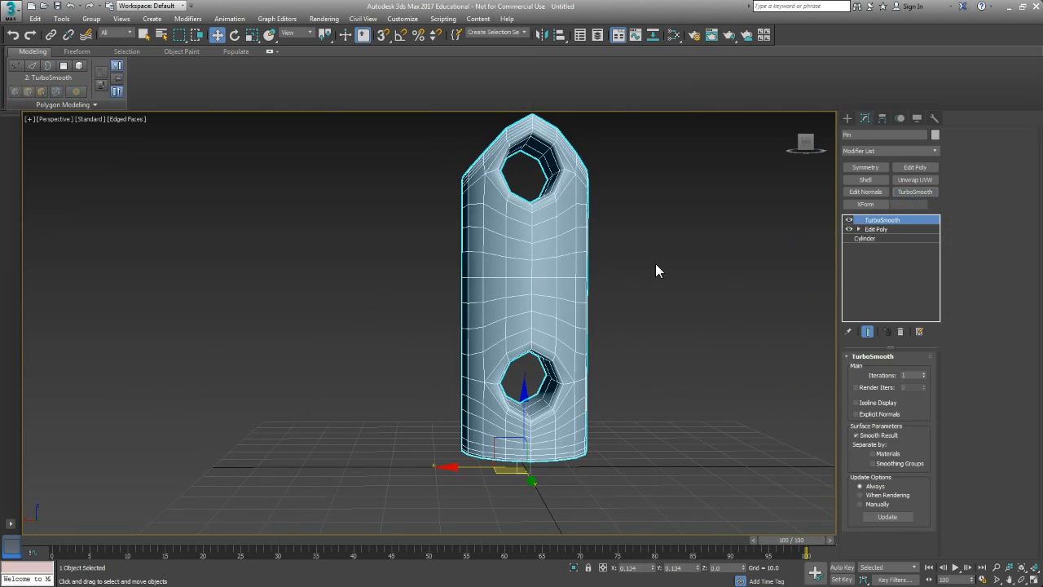
click(663, 324)
mouse_move(533, 312)
alt+middle_down()
mouse_move(617, 333)
mouse_move(525, 315)
alt+middle_up()
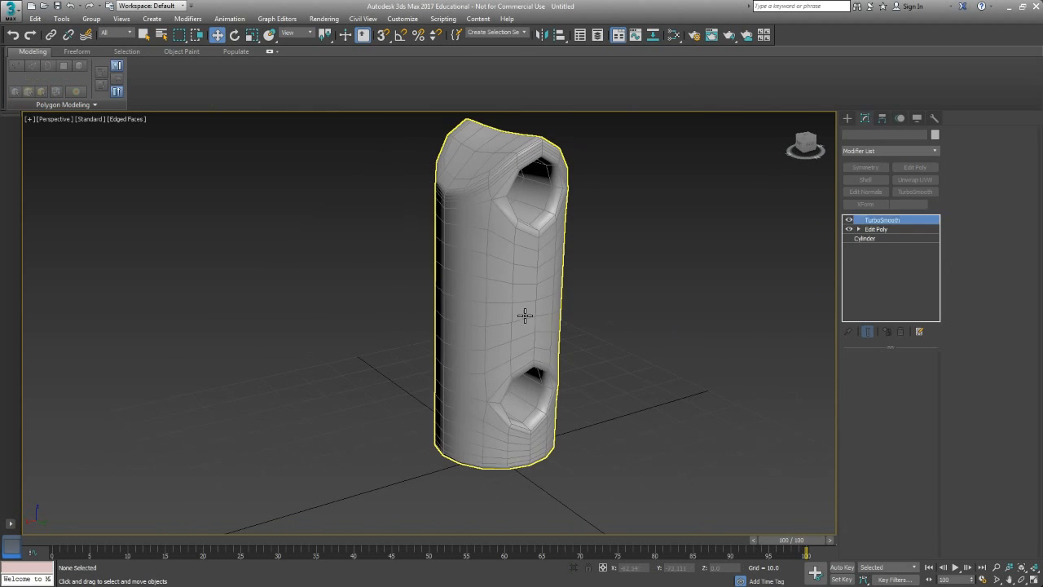
click(525, 315)
click(924, 373)
click(709, 371)
Turn off the edged-faces display and examine the smoothed holes and peaked top in the perspective view.
alt+middle_drag(640, 347, 585, 321)
key(F4)
mouse_move(533, 291)
alt+middle_down()
mouse_move(605, 338)
mouse_move(691, 347)
mouse_move(765, 328)
mouse_move(734, 315)
mouse_move(549, 310)
mouse_move(533, 321)
mouse_move(689, 372)
mouse_move(594, 347)
mouse_move(500, 353)
mouse_move(514, 362)
mouse_move(724, 268)
mouse_move(706, 340)
mouse_move(691, 327)
mouse_move(671, 331)
mouse_move(684, 333)
alt+middle_up()
click(611, 338)
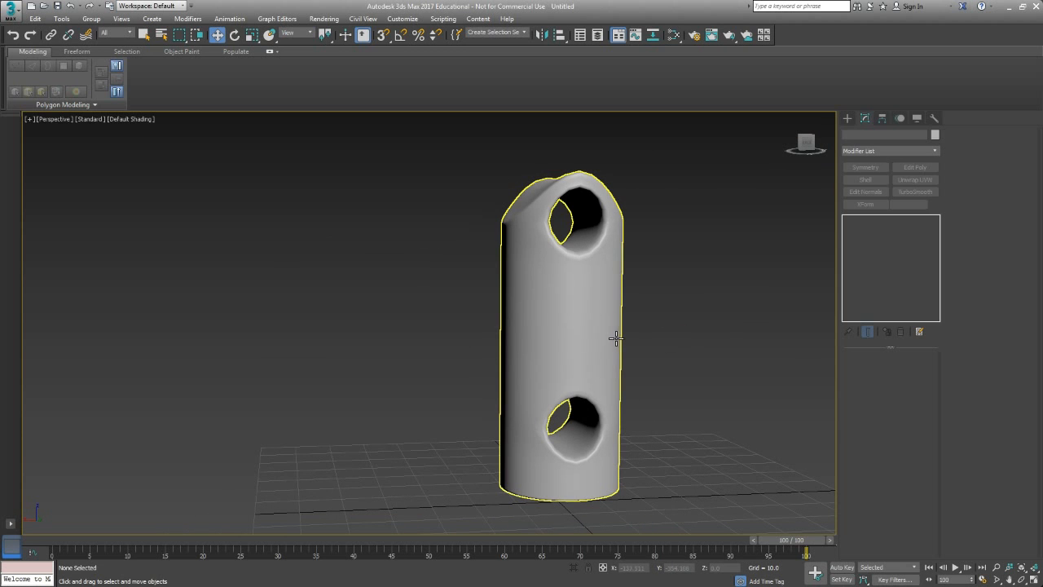
In the front view, return to the pin's Edit Poly vertex level and hide the TurboSmooth end result.
key(f)
scroll(533, 342, down, 5)
click(536, 326)
scroll(569, 350, down, 2)
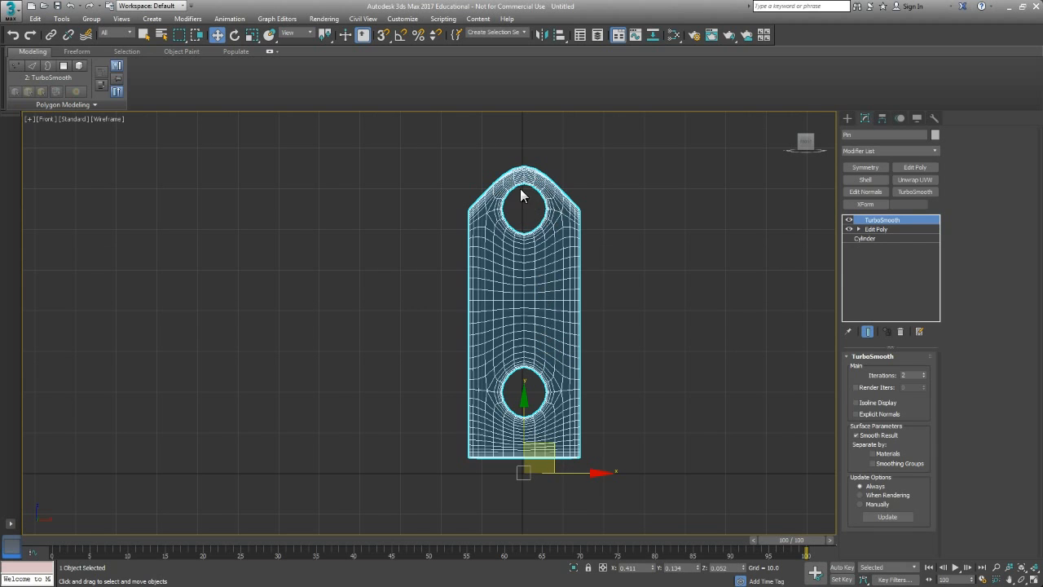
click(872, 228)
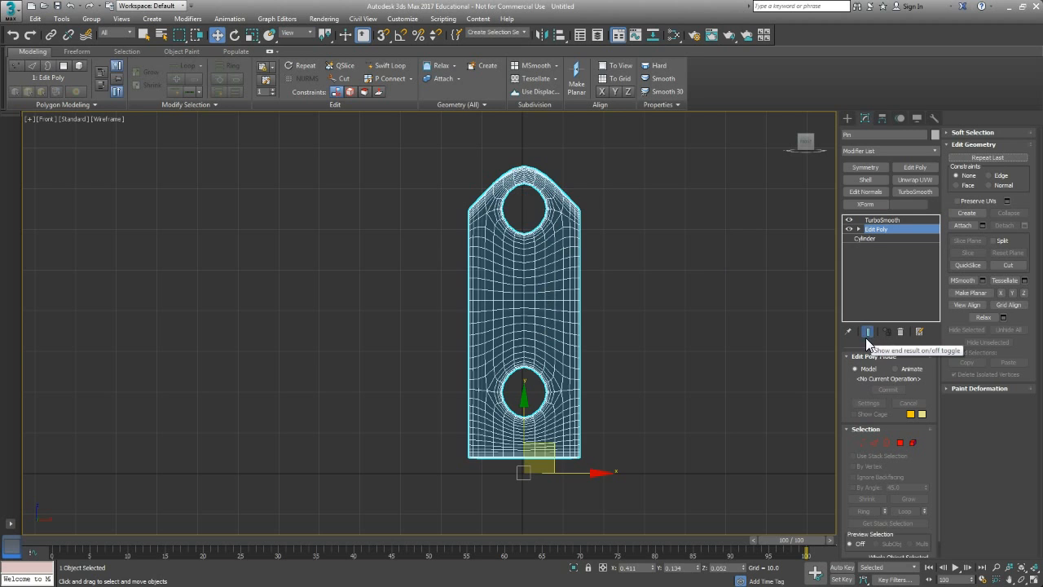
click(867, 337)
click(868, 336)
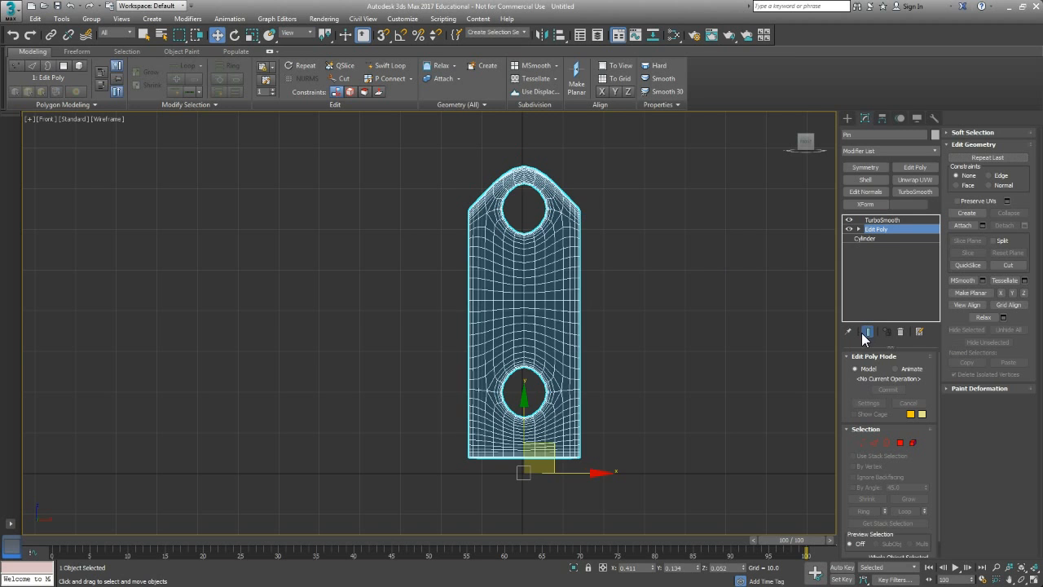
click(863, 442)
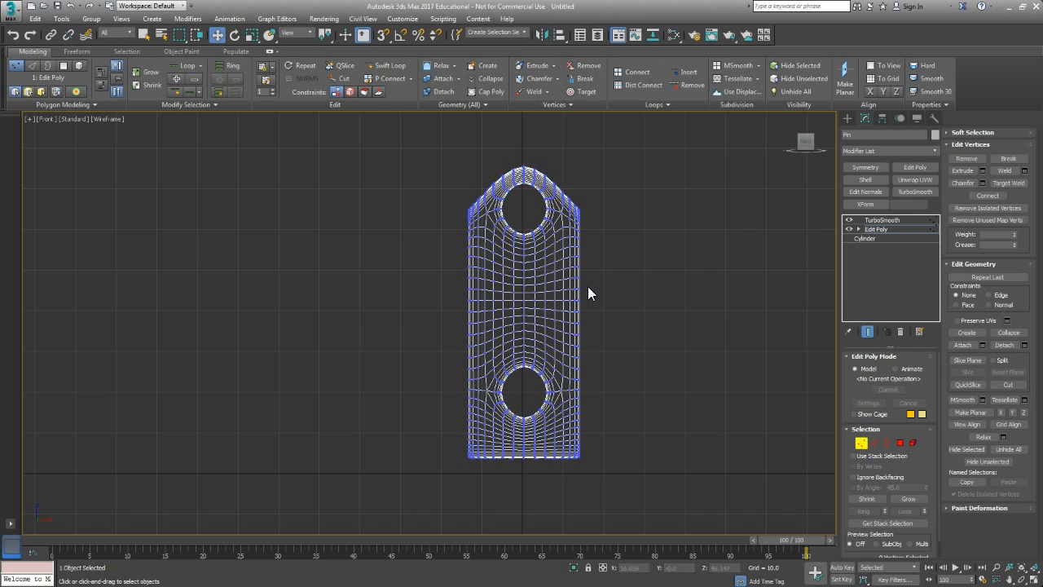
click(858, 231)
drag(507, 238, 549, 259)
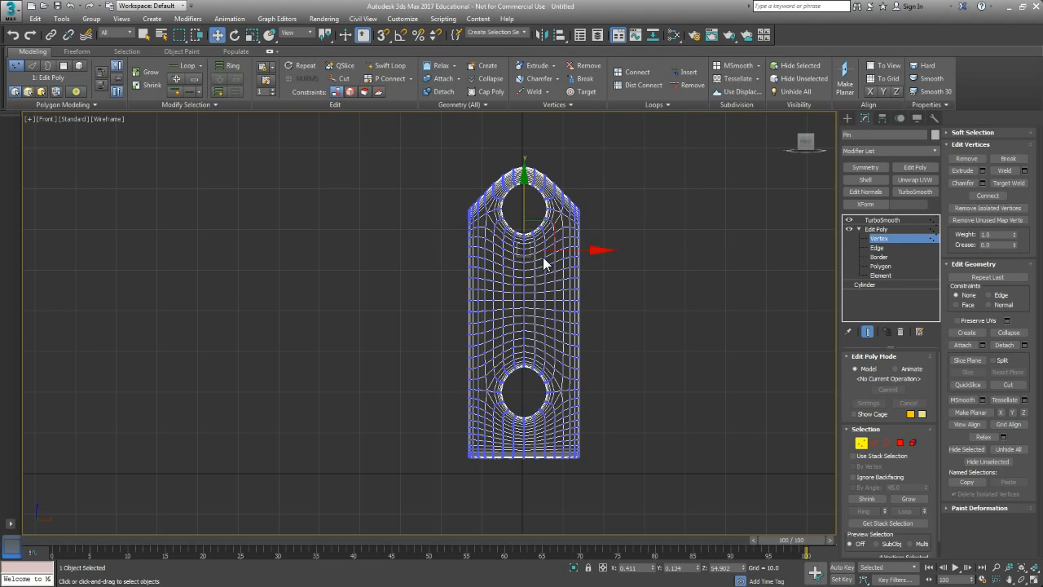
click(869, 332)
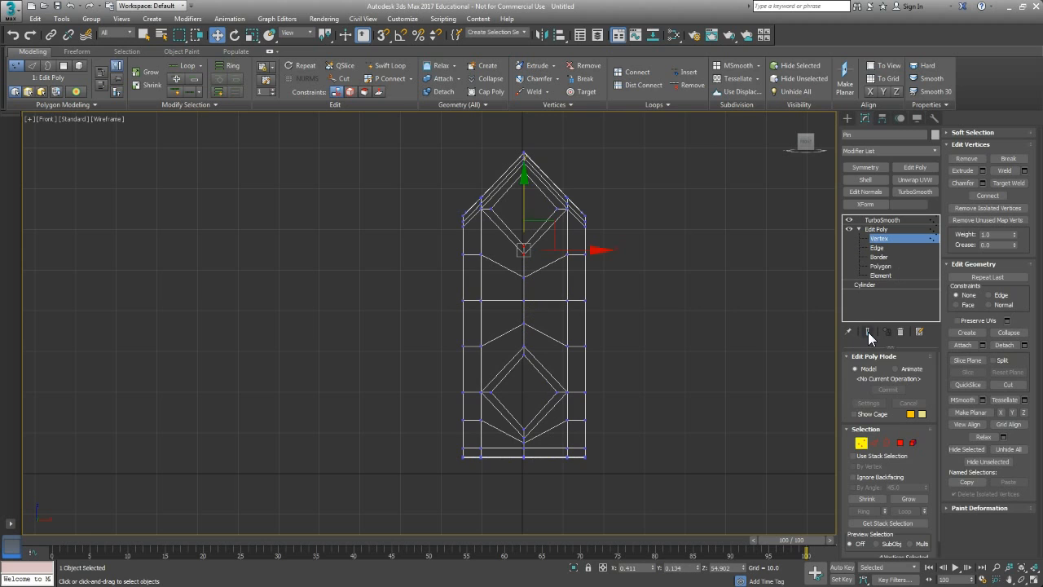
middle_drag(479, 240, 484, 253)
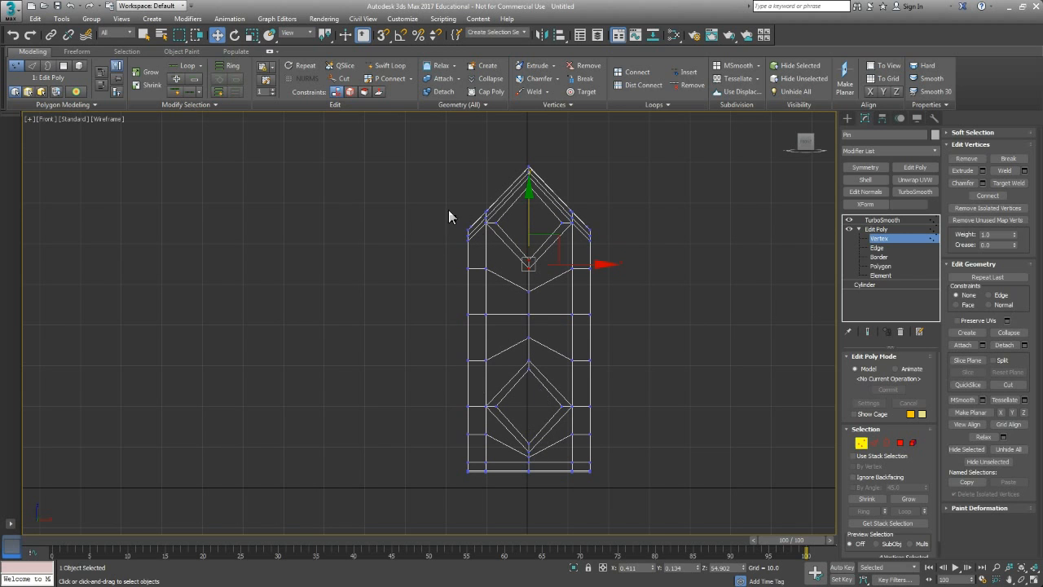
Scale all the pin's vertices down vertically to make the smoothed holes round, and show the end result again.
click(860, 444)
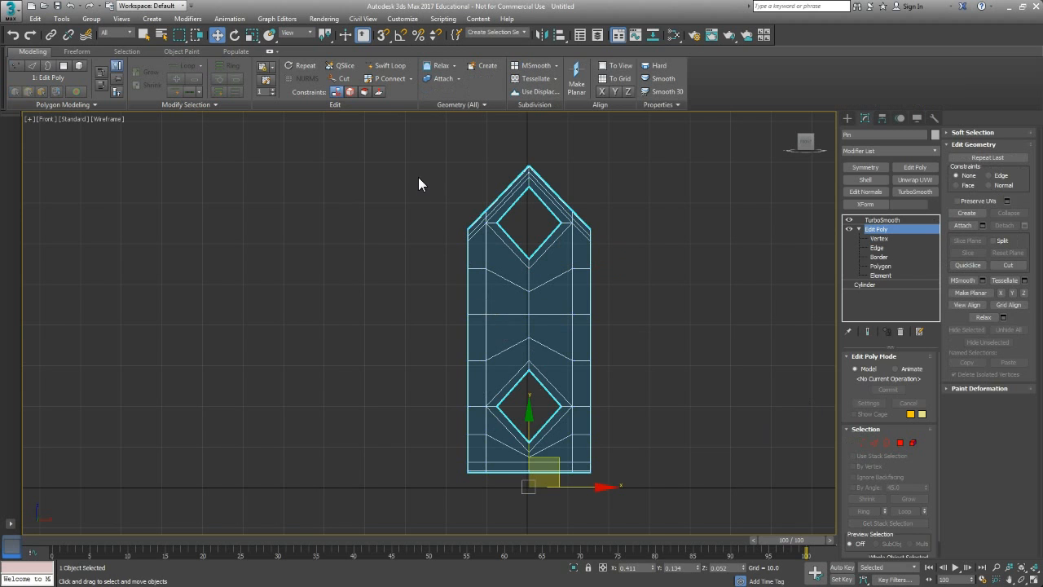
click(868, 443)
drag(416, 135, 625, 451)
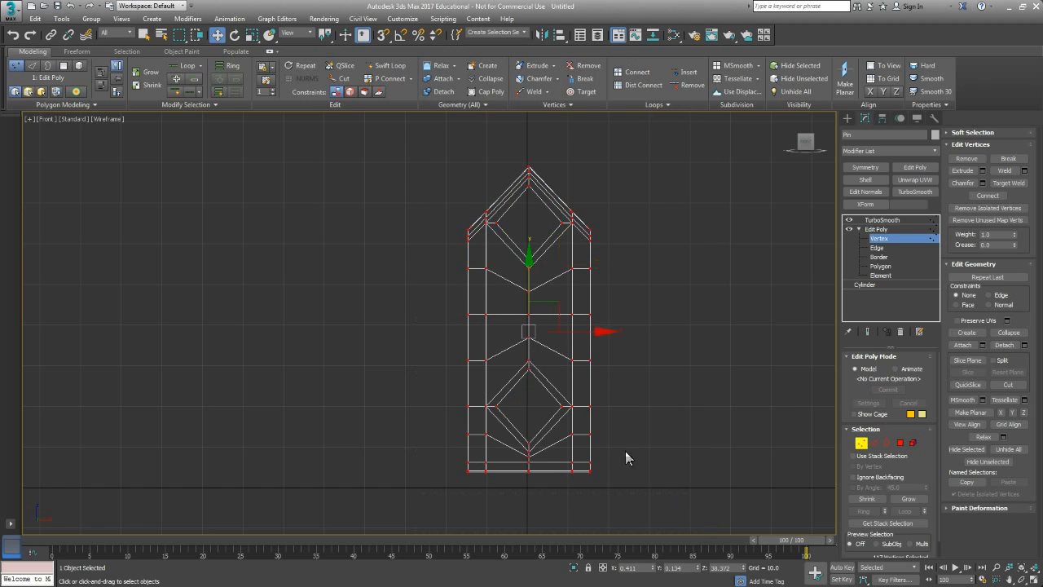
key(r)
drag(530, 252, 530, 254)
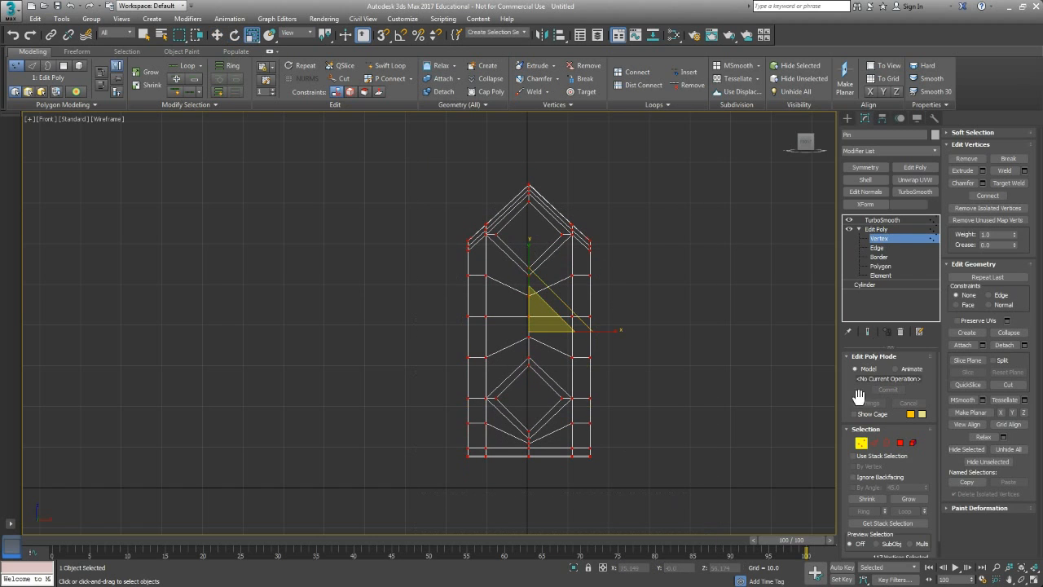
click(868, 332)
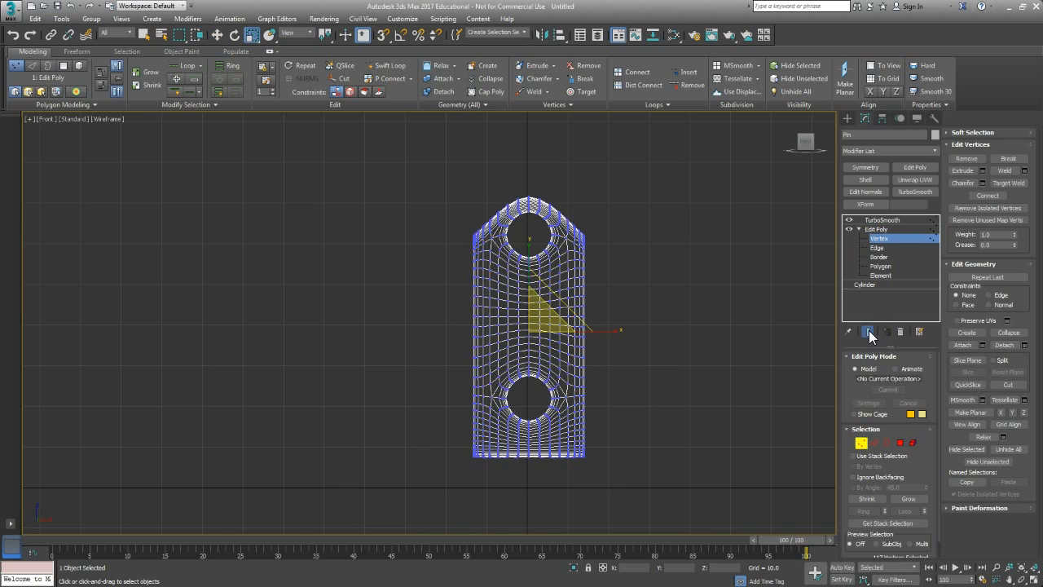
click(855, 440)
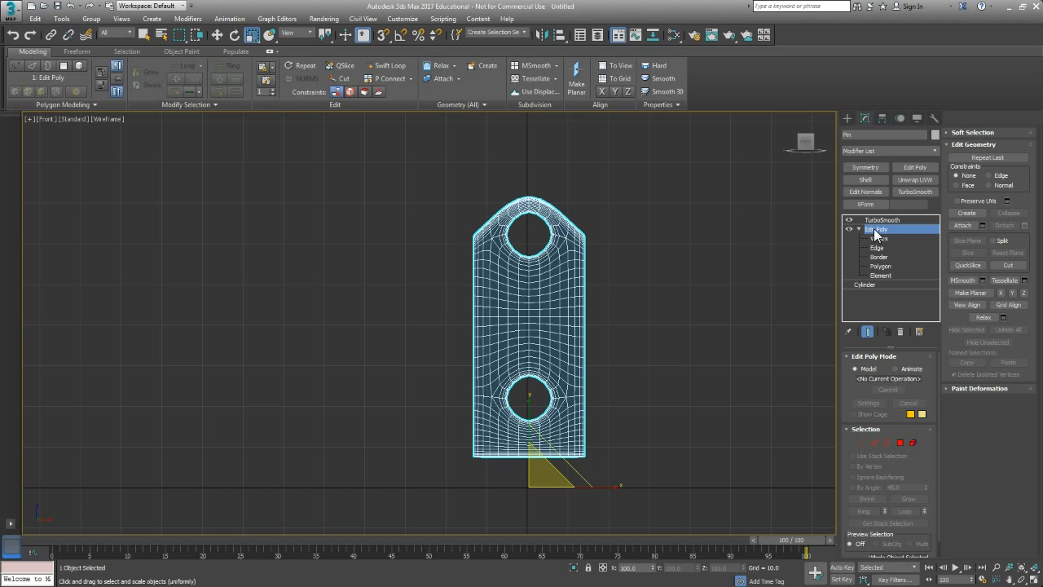
Examine the smoothed pin's sides, holes and top edge from several angles and distances in the perspective view.
middle_drag(671, 339, 688, 310)
key(p)
mouse_move(622, 316)
alt+middle_down()
mouse_move(728, 319)
mouse_move(601, 310)
mouse_move(634, 321)
mouse_move(617, 351)
mouse_move(590, 281)
mouse_move(642, 419)
mouse_move(650, 334)
mouse_move(628, 313)
mouse_move(631, 295)
mouse_move(636, 380)
mouse_move(706, 368)
mouse_move(555, 339)
alt+middle_up()
scroll(616, 351, down, 4)
scroll(649, 355, up, 4)
alt+middle_drag(460, 286, 603, 266)
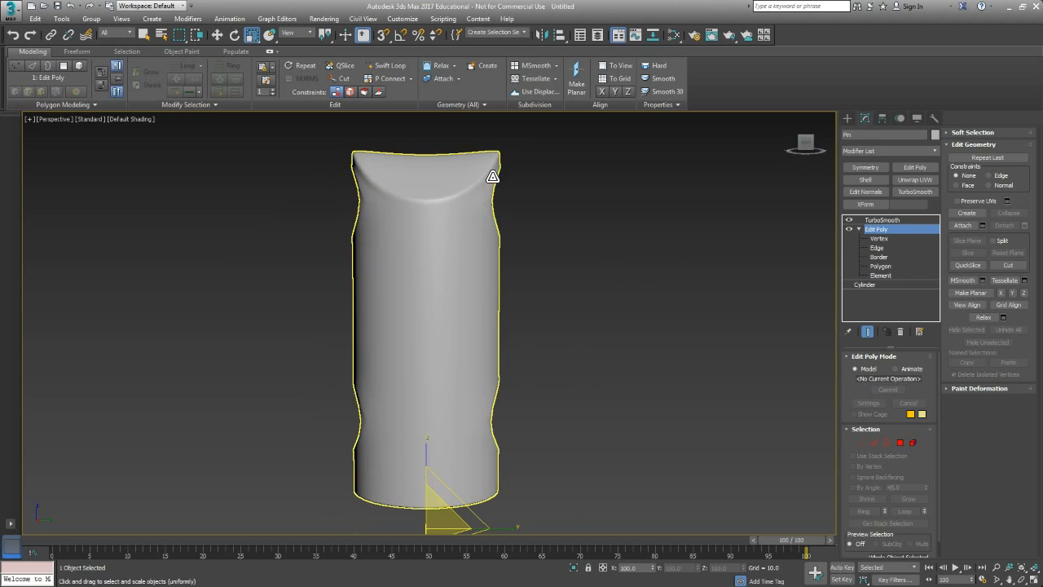
alt+middle_drag(501, 266, 535, 344)
scroll(405, 266, down, 2)
scroll(429, 276, up, 3)
alt+middle_drag(429, 276, 512, 347)
scroll(470, 274, up, 3)
alt+middle_drag(512, 347, 568, 316)
scroll(531, 340, down, 3)
scroll(509, 299, down, 3)
middle_drag(705, 283, 644, 310)
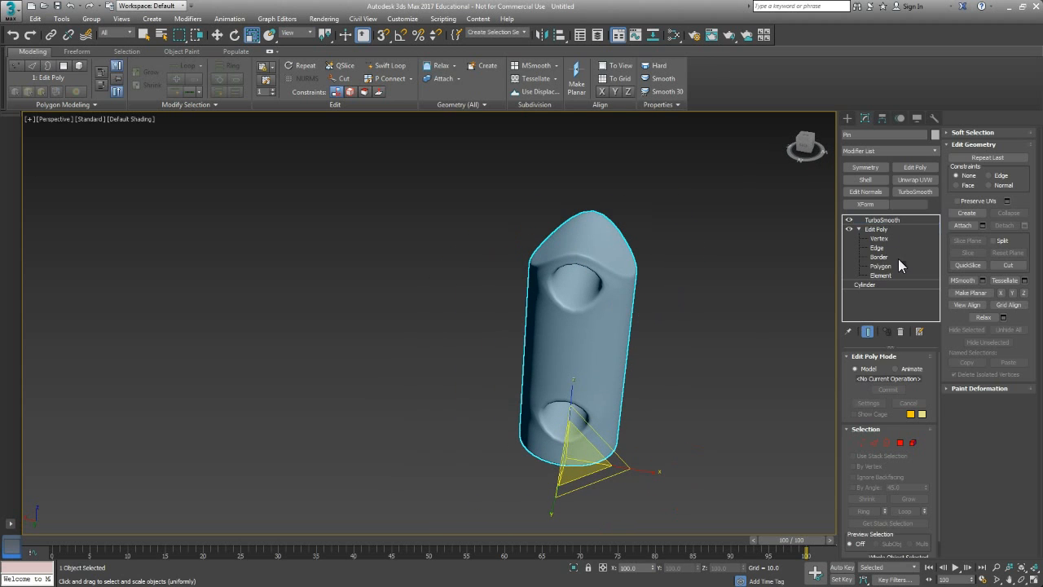
Return to the TurboSmooth level of the stack, deselect the pin and view it from different sides.
click(888, 220)
click(711, 388)
alt+middle_drag(711, 388, 640, 356)
alt+middle_drag(510, 334, 716, 344)
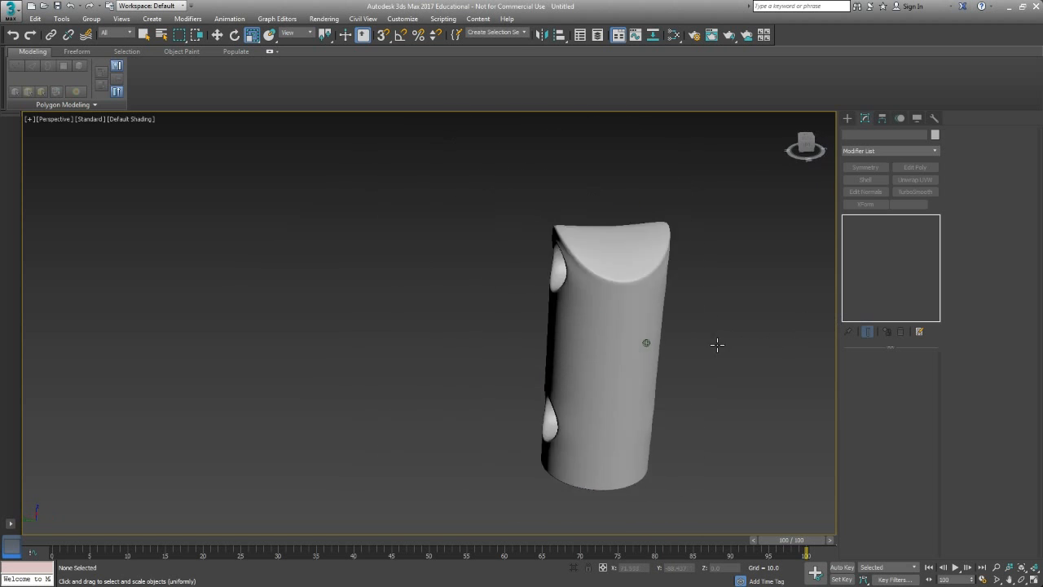
alt+middle_drag(645, 343, 598, 384)
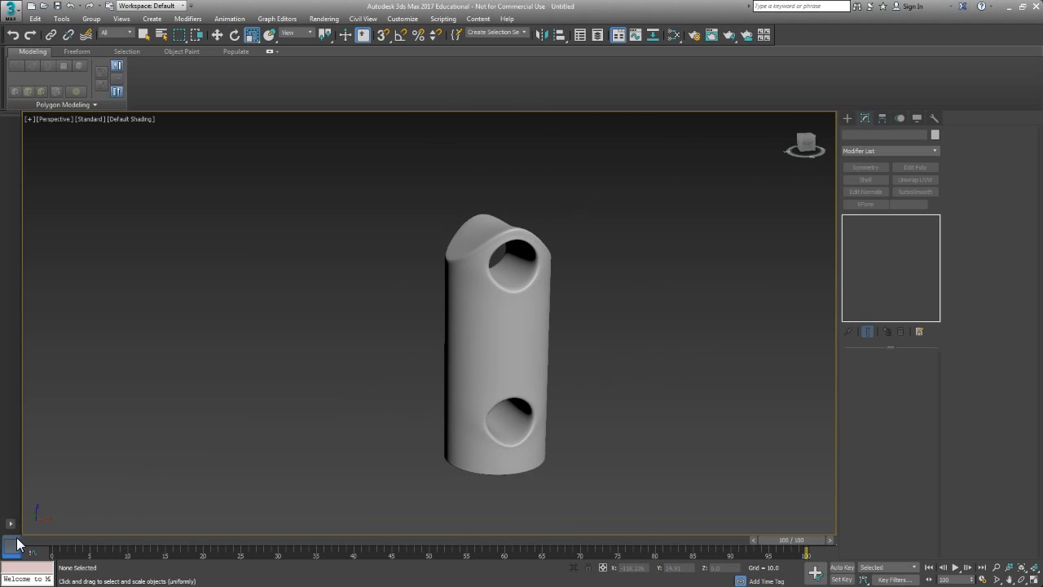